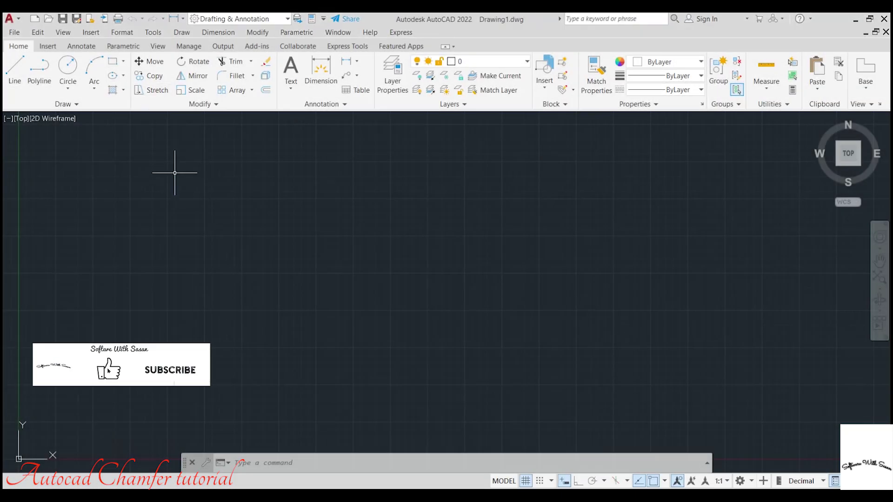
- Draw a large rectangle in the upper-left area by picking two opposite corners
{"action": "left_click", "coordinate": [113, 65]}
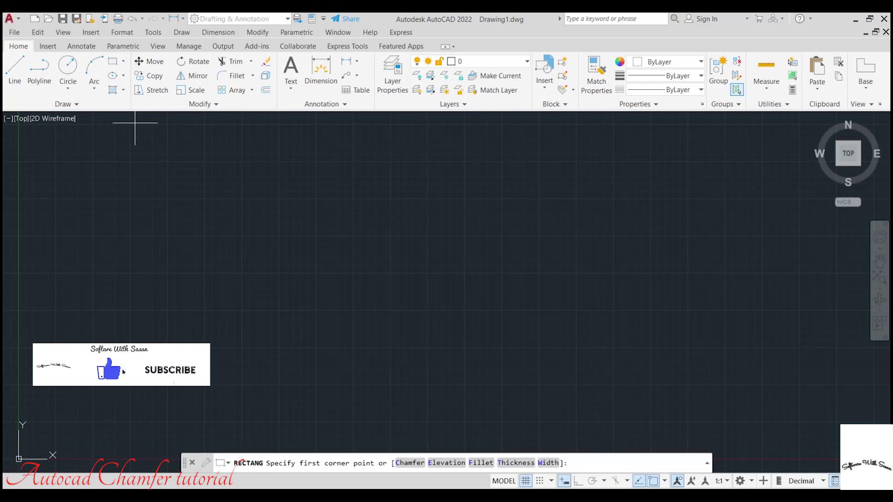
{"action": "left_click", "coordinate": [154, 149]}
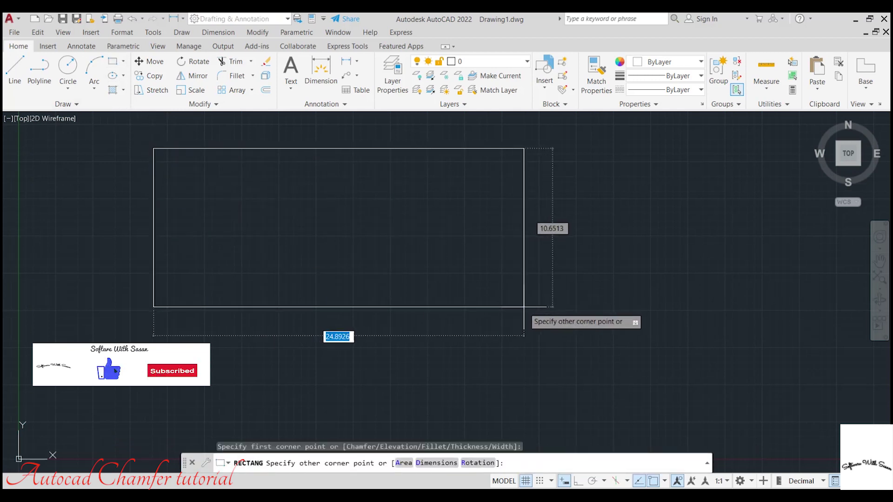
{"action": "left_click", "coordinate": [540, 314]}
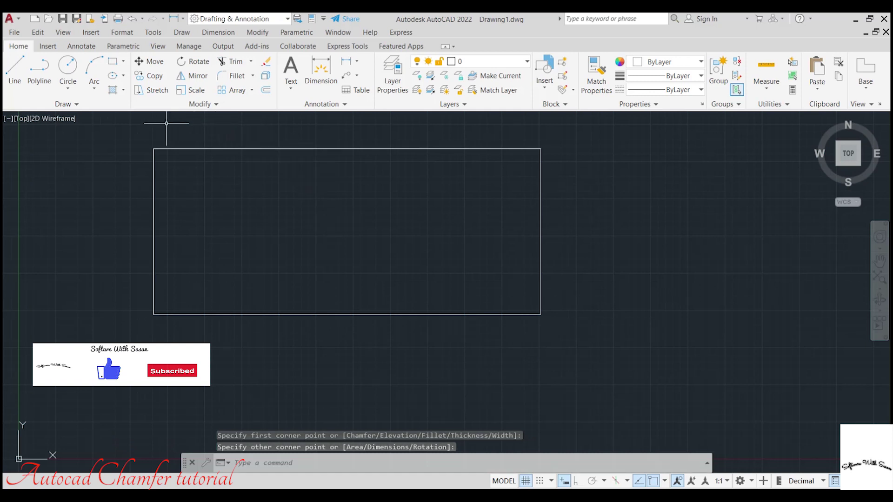
{"action": "left_click", "coordinate": [253, 76]}
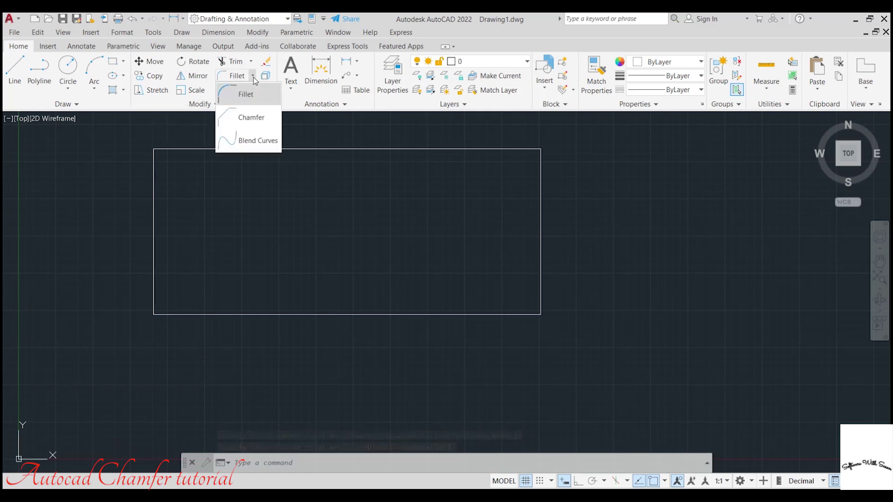
{"action": "left_click", "coordinate": [250, 116]}
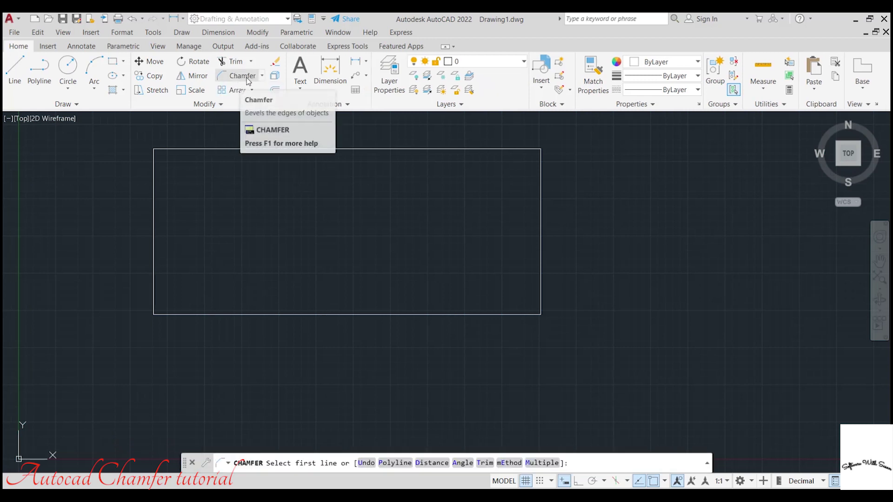
{"action": "left_click", "coordinate": [194, 462]}
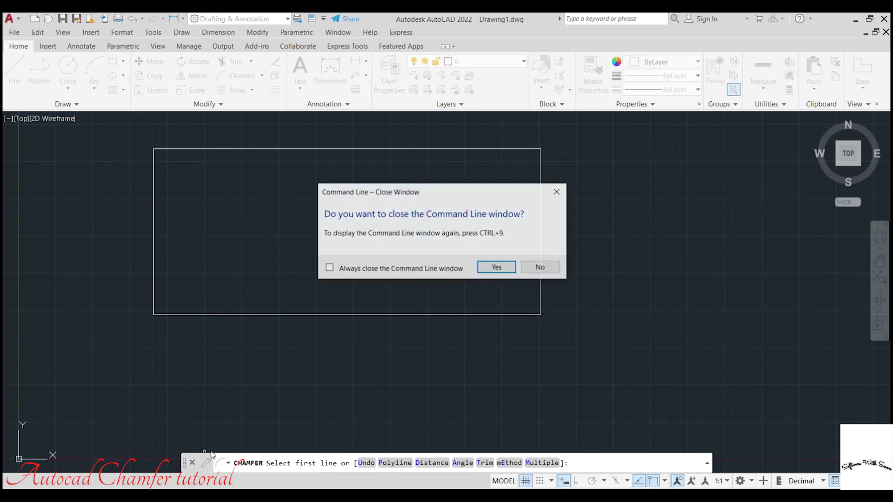
{"action": "left_click", "coordinate": [540, 268]}
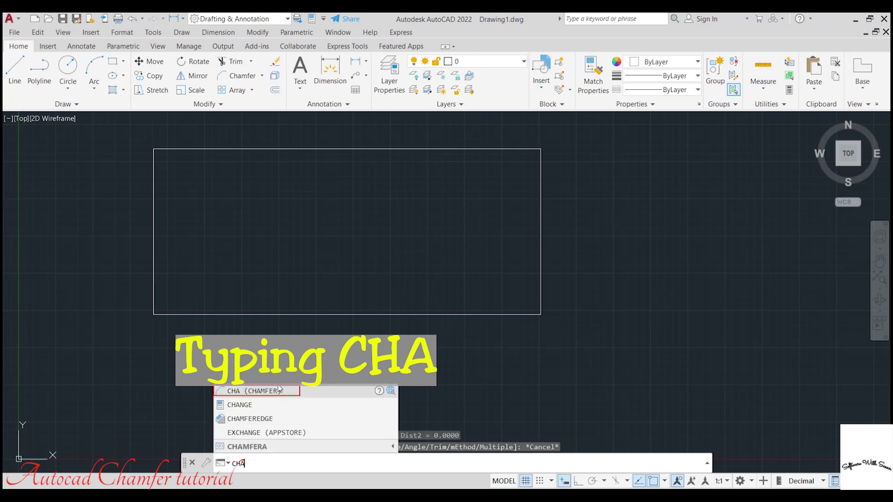
{"action": "mouse_move", "coordinate": [253, 390]}
{"action": "left_click", "coordinate": [277, 458]}
{"action": "type", "text": "CHA"}
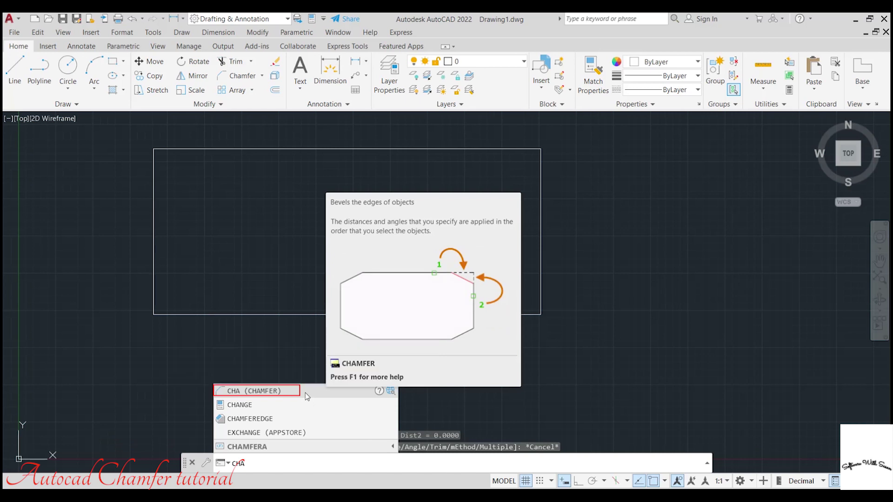
- Chamfer the bottom-left corner with distances 5 and 7 on the left and bottom edges
{"action": "key", "text": "Return"}
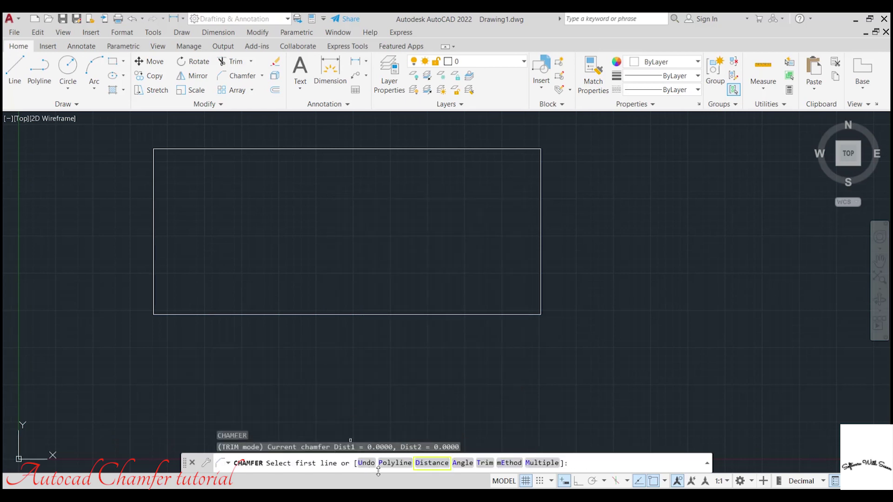
{"action": "left_click", "coordinate": [423, 463]}
{"action": "type", "text": "5"}
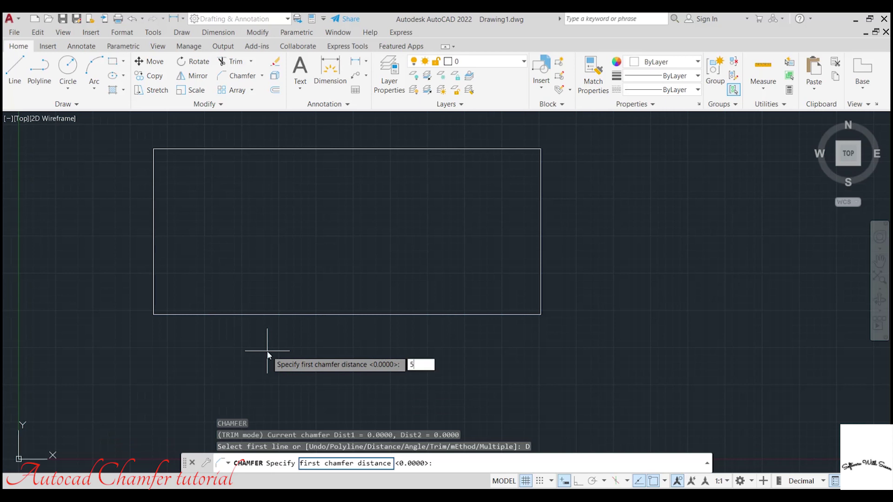
{"action": "key", "text": "Return"}
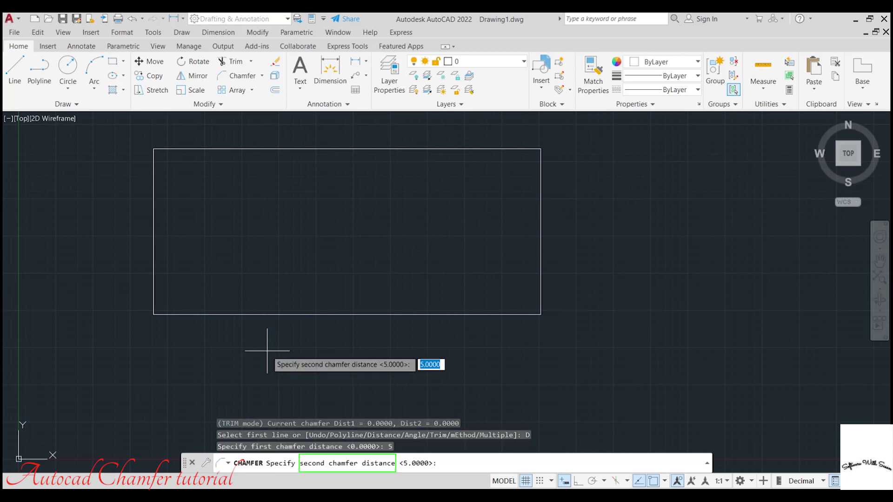
{"action": "type", "text": "7"}
{"action": "key", "text": "Return"}
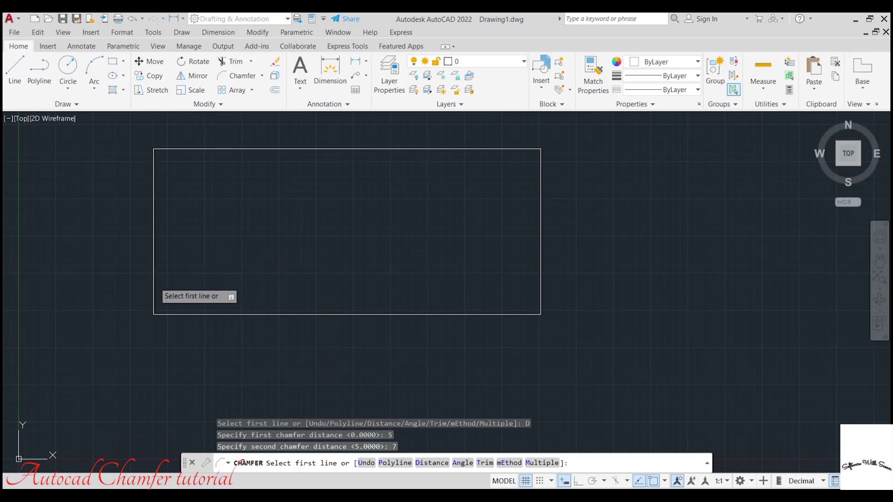
{"action": "left_click", "coordinate": [152, 286]}
{"action": "left_click", "coordinate": [196, 314]}
{"action": "type", "text": "cha"}
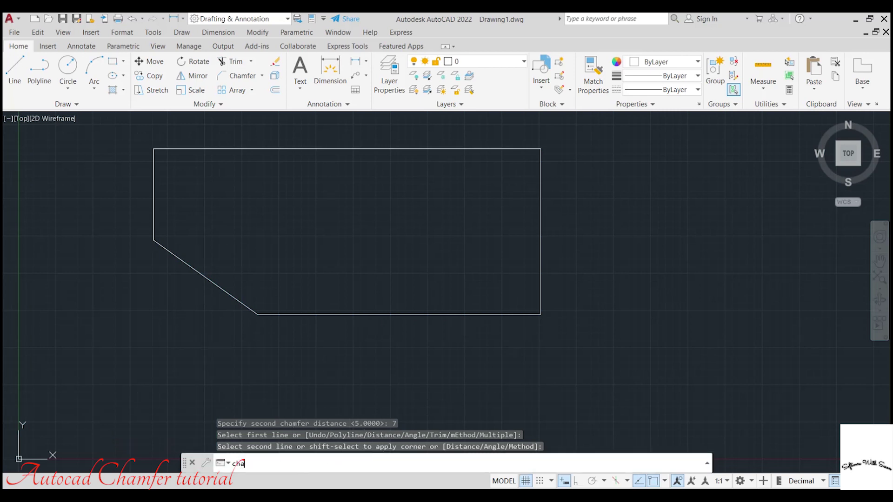
{"action": "key", "text": "Return"}
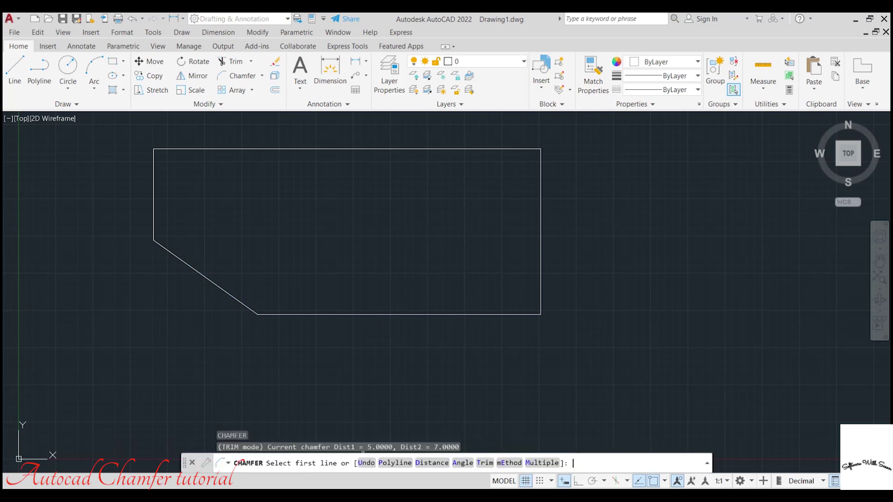
- Chamfer the top-right corner with distances 2 and 4 on the right and top edges
{"action": "left_click", "coordinate": [432, 463]}
{"action": "type", "text": "2"}
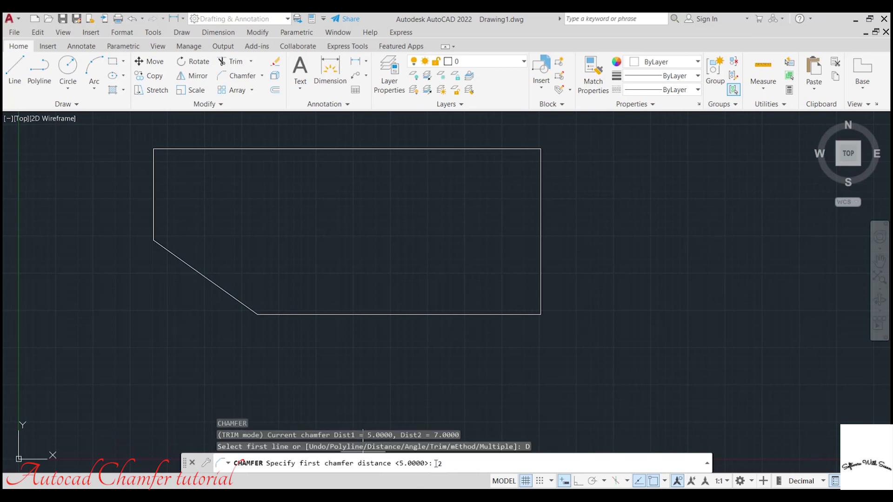
{"action": "key", "text": "Return"}
{"action": "type", "text": "4"}
{"action": "key", "text": "Return"}
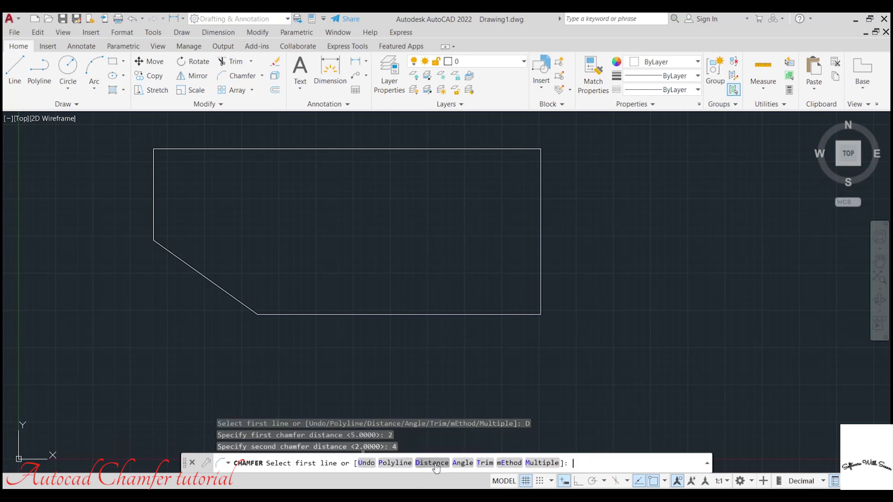
{"action": "left_click", "coordinate": [541, 179]}
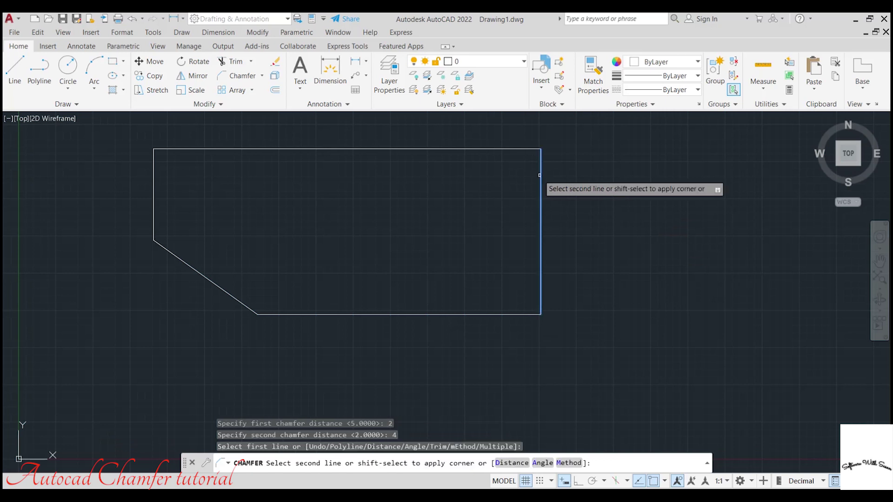
{"action": "left_click", "coordinate": [522, 149]}
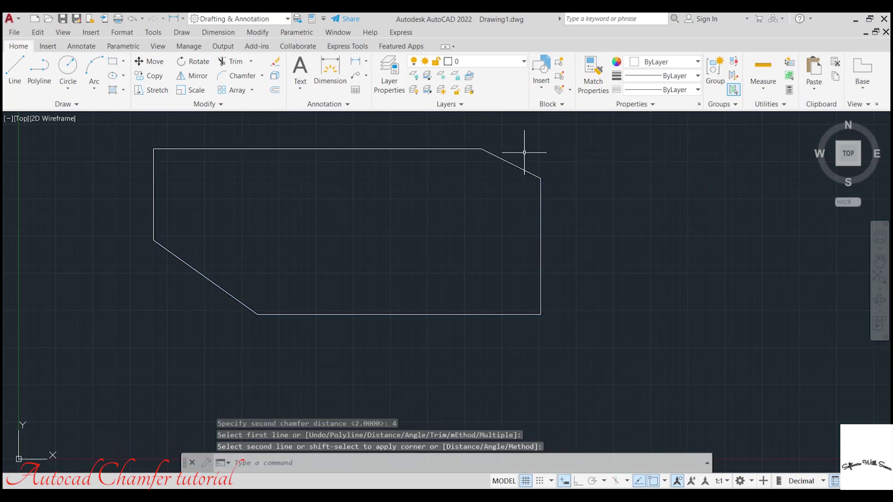
{"action": "type", "text": "p"}
{"action": "key", "text": "Return"}
{"action": "left_click_drag", "start_coordinate": [524, 152], "coordinate": [632, 207]}
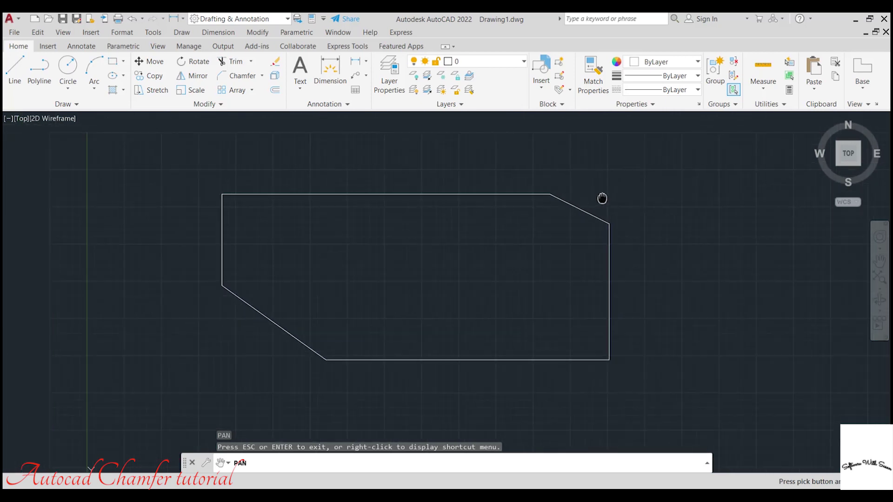
- Add a 7.0000 horizontal linear dimension below the lower-left chamfer
{"action": "key", "text": "Escape"}
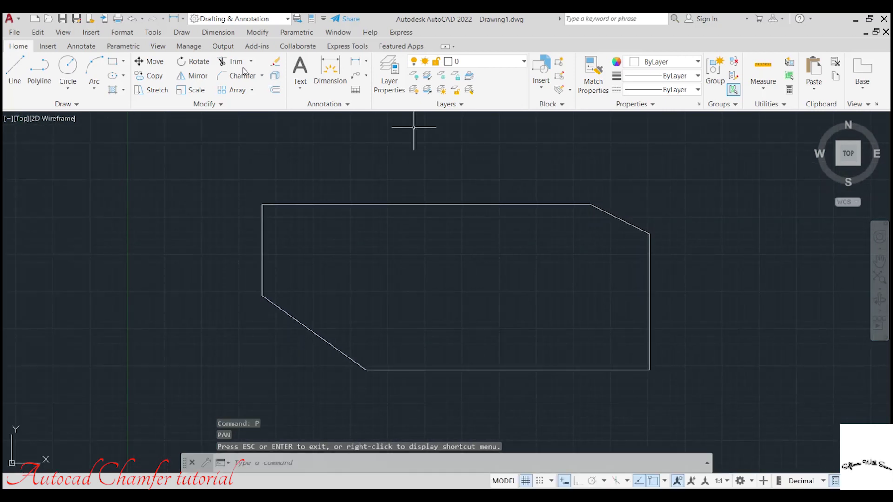
{"action": "left_click", "coordinate": [366, 370]}
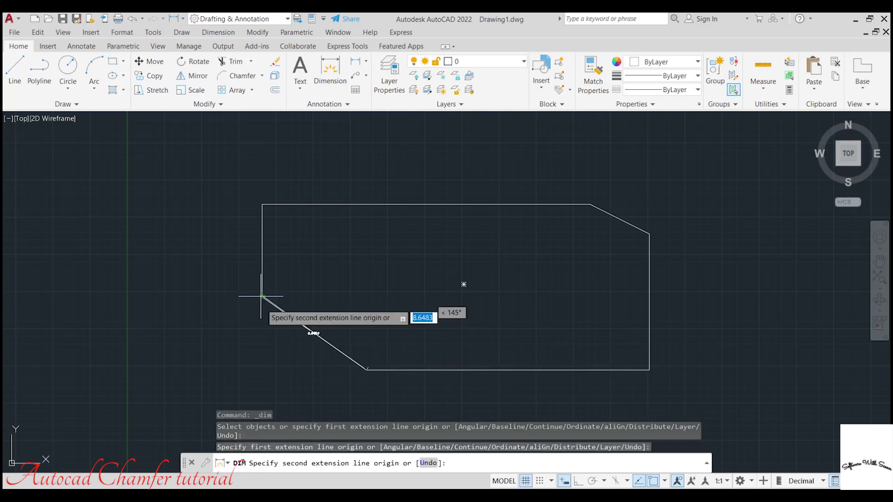
{"action": "left_click", "coordinate": [366, 61]}
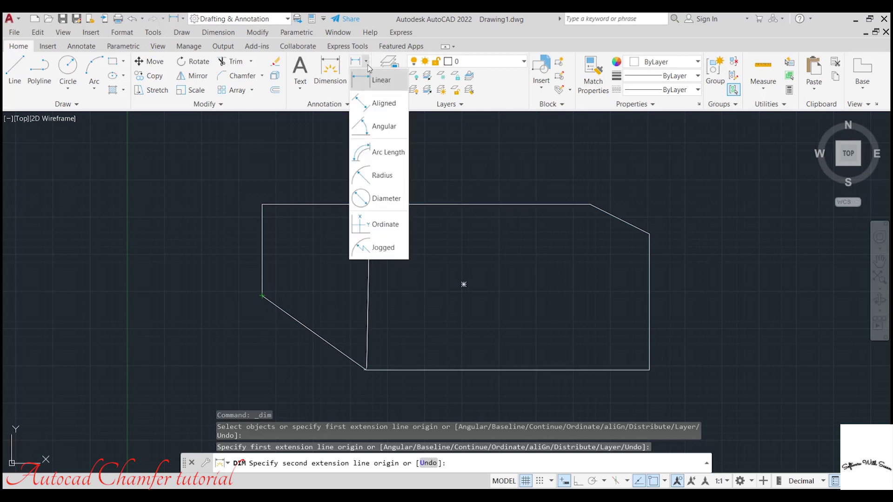
{"action": "left_click", "coordinate": [371, 79]}
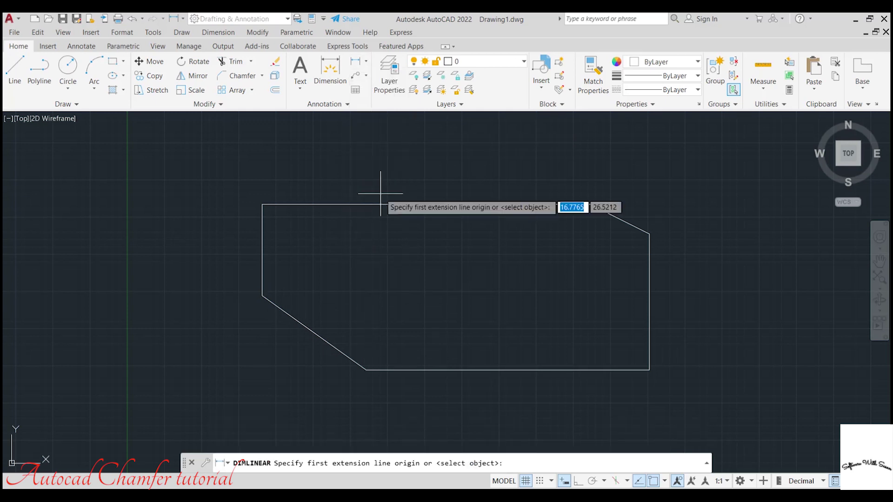
{"action": "key", "text": "F8"}
{"action": "left_click", "coordinate": [366, 370]}
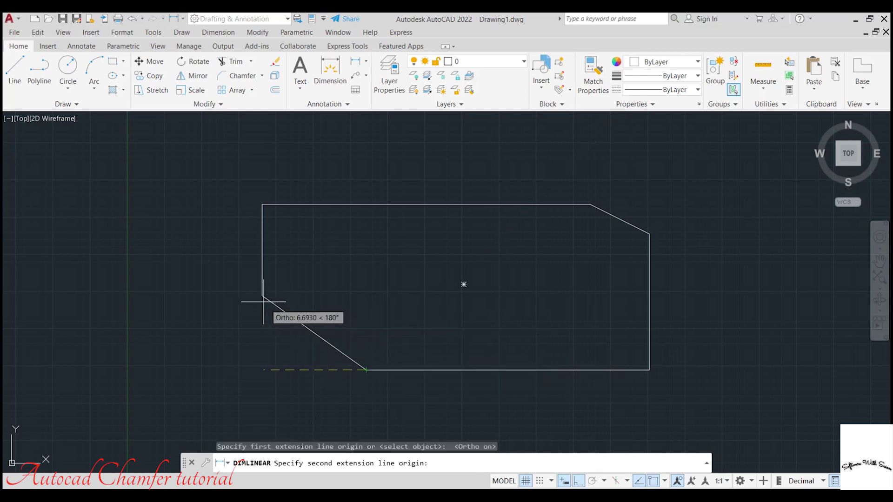
{"action": "left_click", "coordinate": [261, 296]}
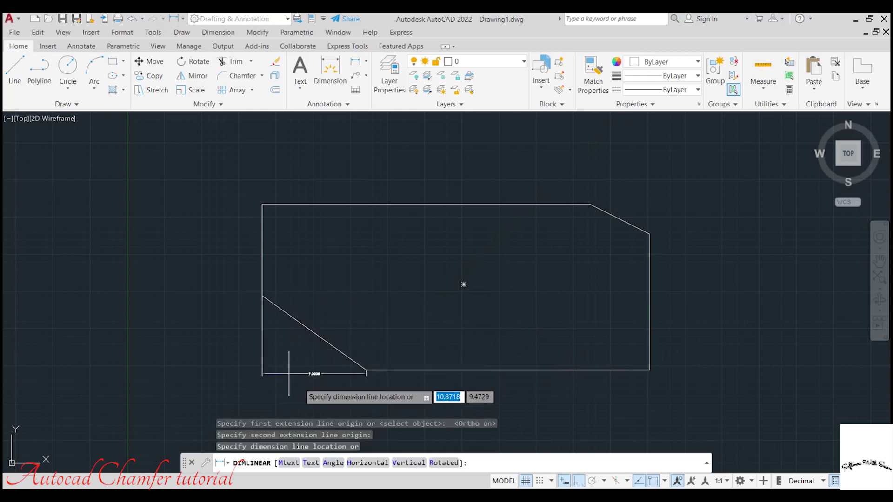
{"action": "scroll", "coordinate": [308, 386], "scroll_direction": "up", "scroll_amount": 4}
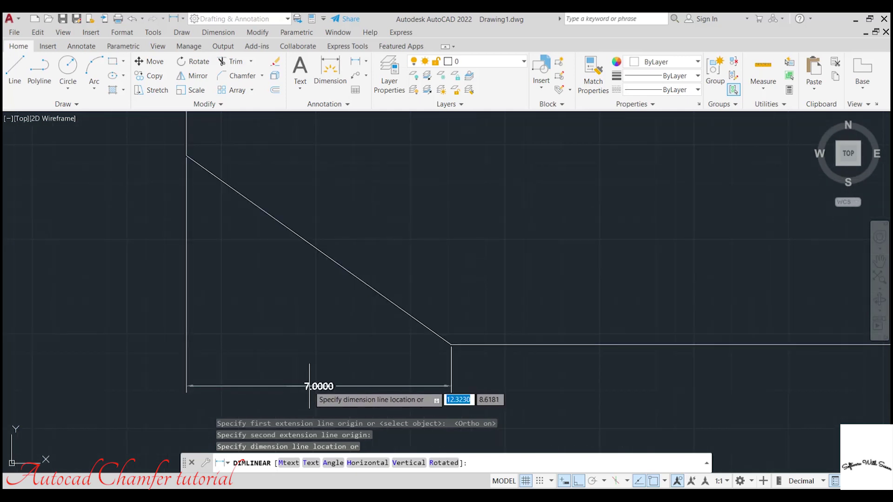
{"action": "left_click", "coordinate": [312, 375]}
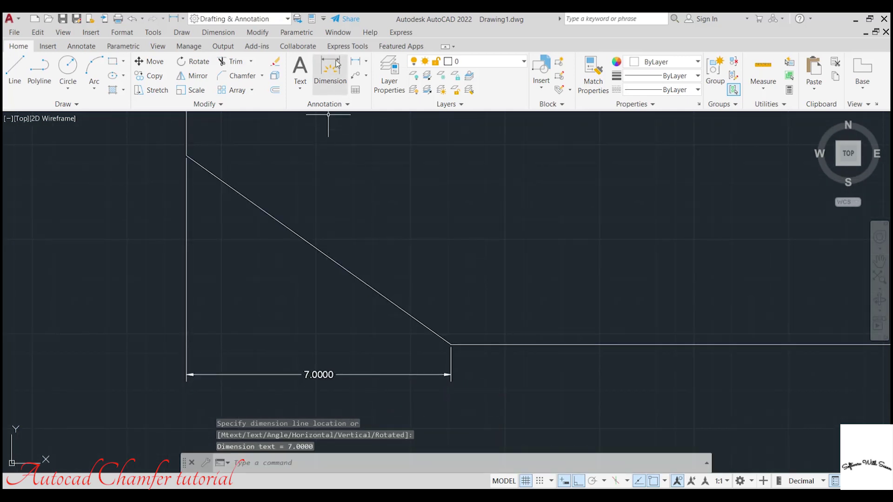
- Add a 5.0000 vertical linear dimension beside the lower-left chamfer
{"action": "left_click", "coordinate": [356, 61]}
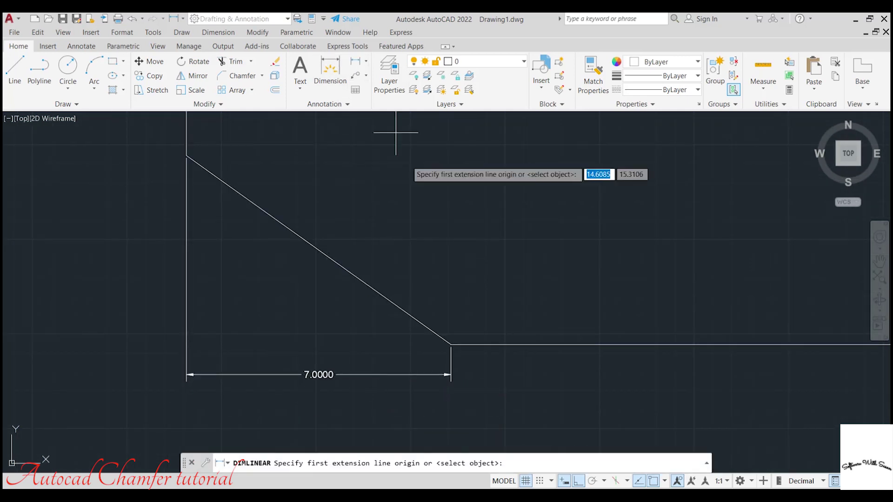
{"action": "left_click", "coordinate": [449, 343]}
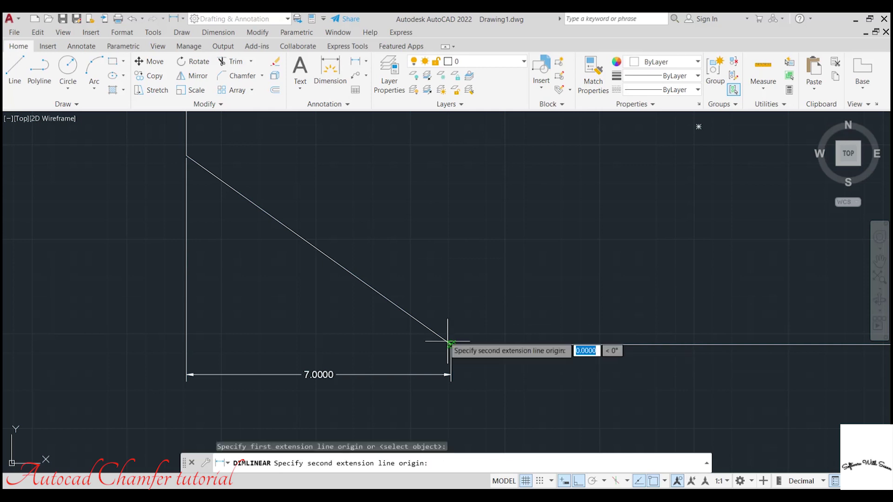
{"action": "left_click", "coordinate": [186, 156]}
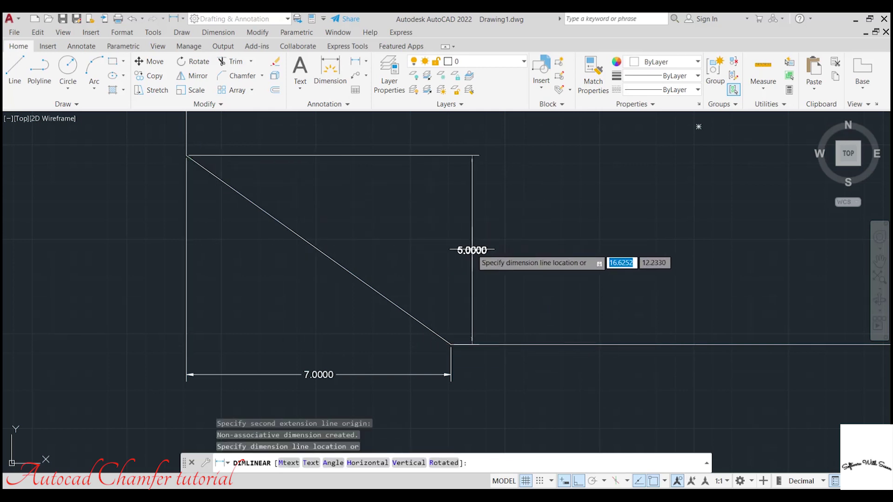
{"action": "left_click", "coordinate": [471, 253]}
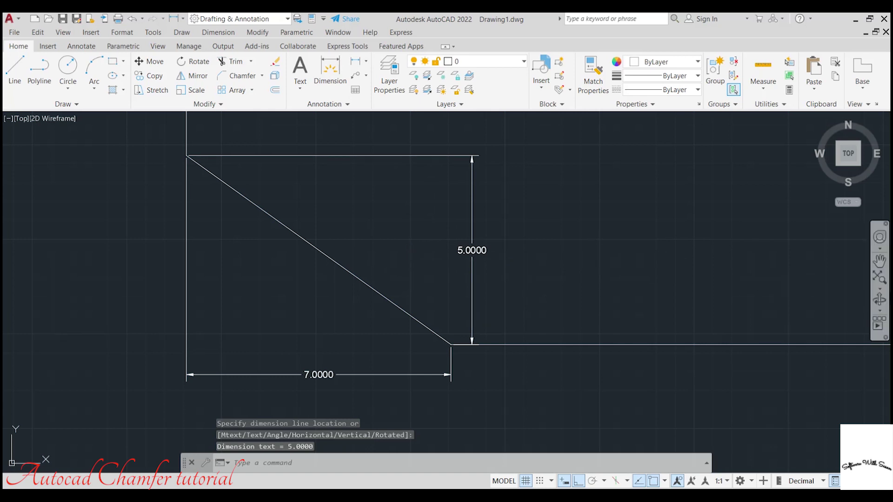
{"action": "left_click", "coordinate": [876, 283]}
{"action": "left_click", "coordinate": [876, 281]}
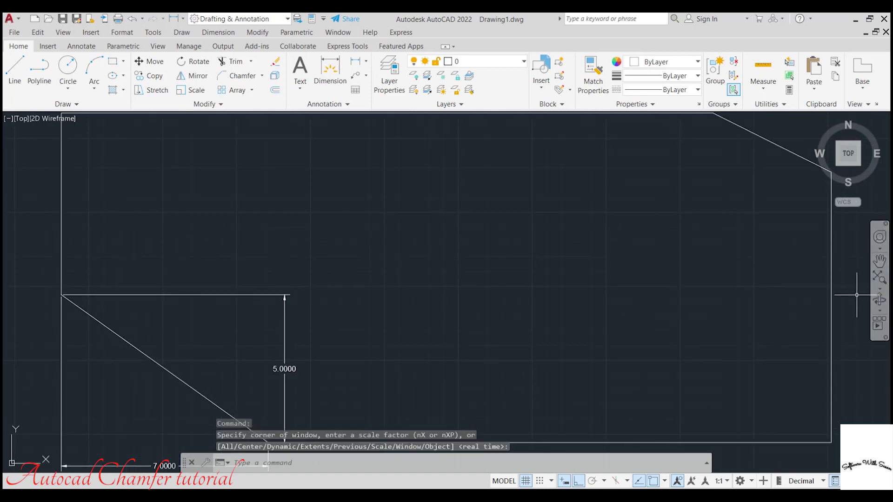
- Zoom out and add the 4.0000 horizontal dimension above the top-right chamfer
{"action": "left_click", "coordinate": [880, 289]}
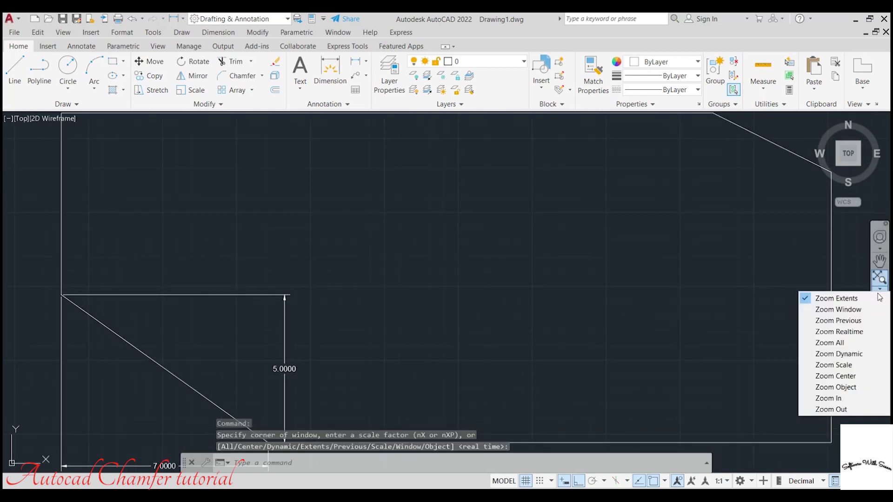
{"action": "left_click", "coordinate": [834, 409]}
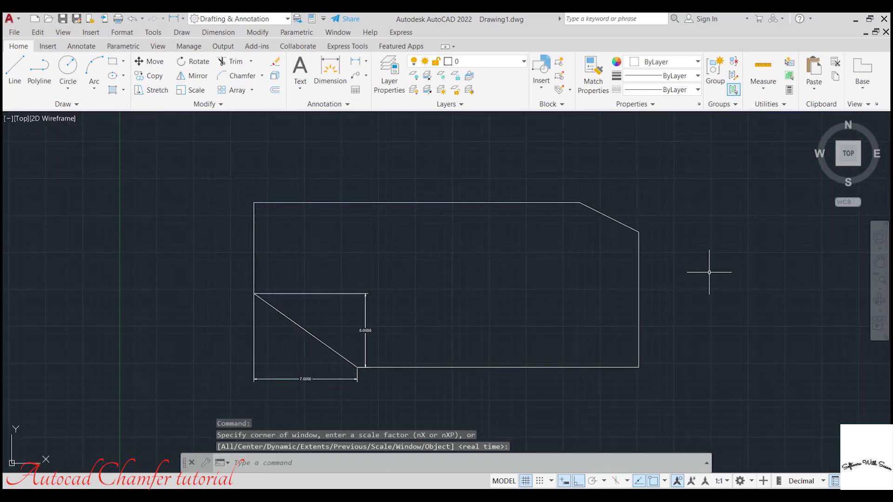
{"action": "left_click", "coordinate": [355, 63]}
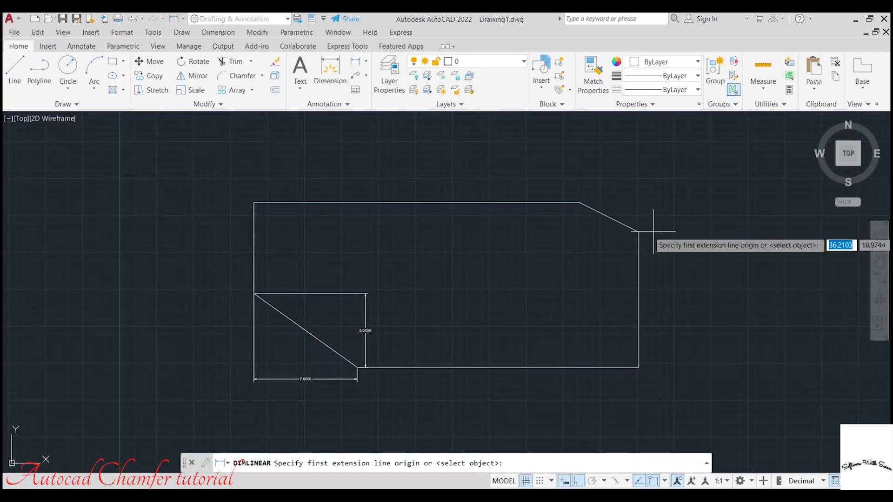
{"action": "left_click", "coordinate": [638, 231]}
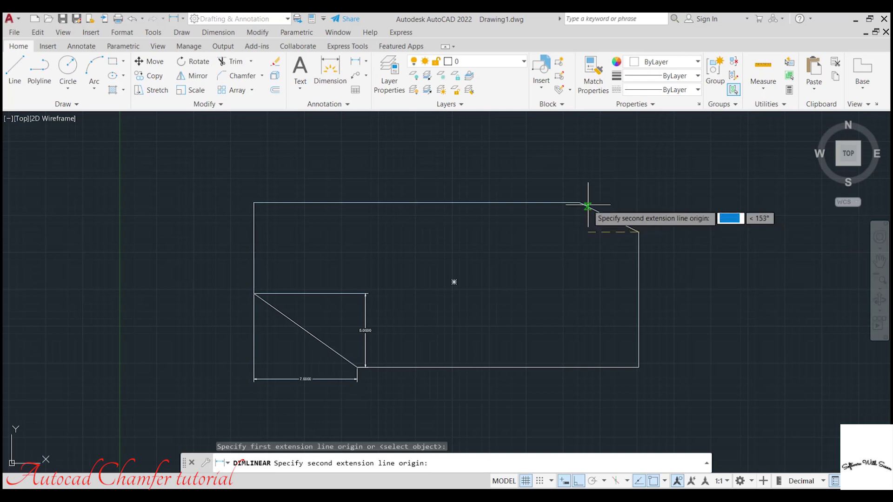
{"action": "left_click", "coordinate": [580, 203]}
{"action": "left_click", "coordinate": [587, 189]}
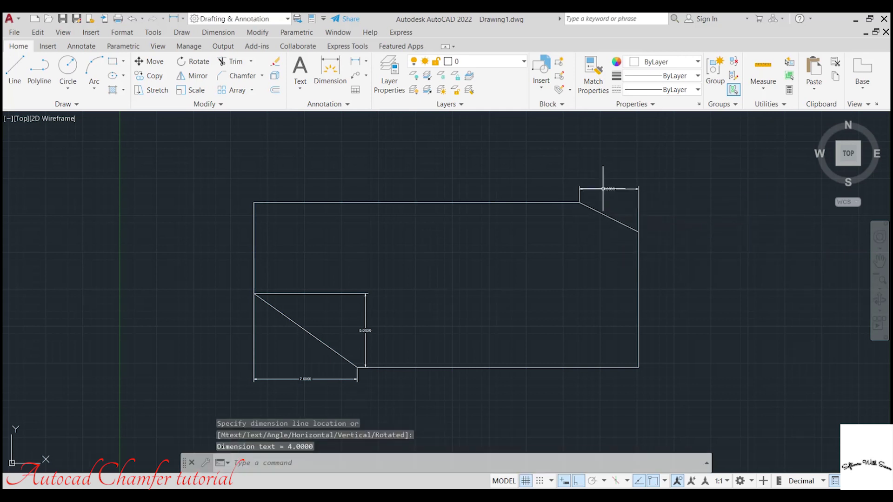
- Add the 2.0000 vertical dimension to the right of the top-right chamfer
{"action": "left_click", "coordinate": [355, 61]}
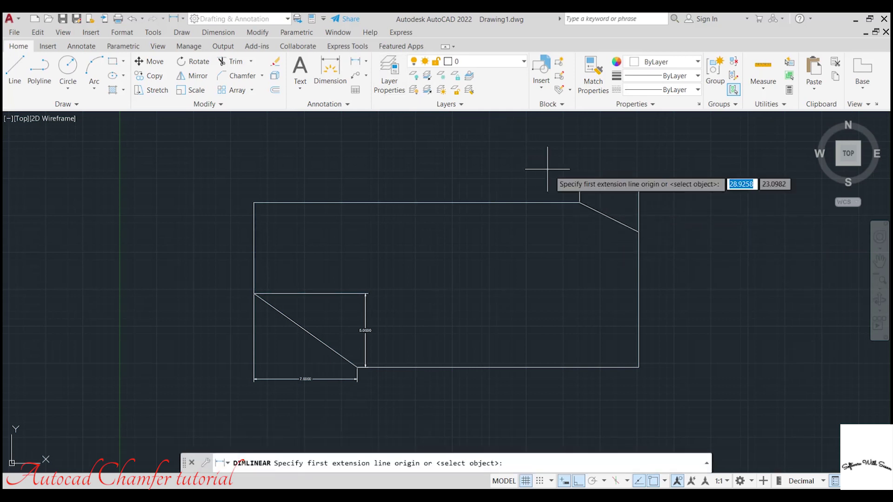
{"action": "left_click", "coordinate": [582, 203]}
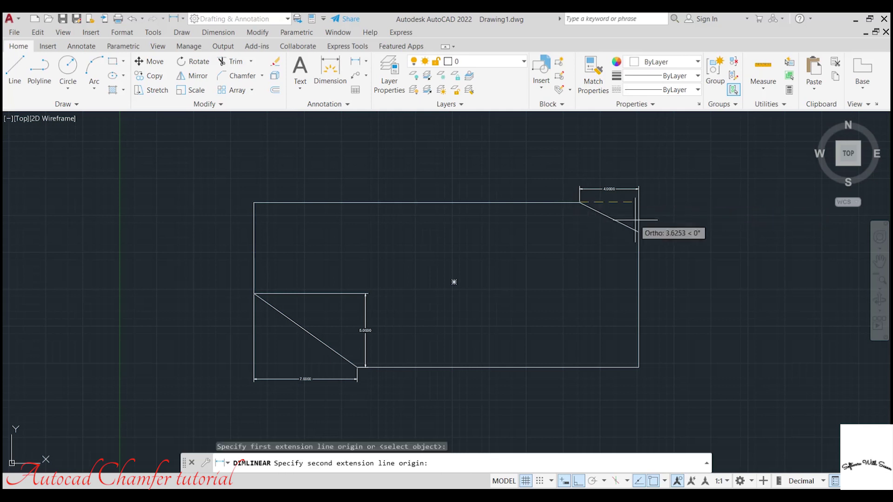
{"action": "left_click", "coordinate": [638, 231]}
{"action": "left_click", "coordinate": [674, 217]}
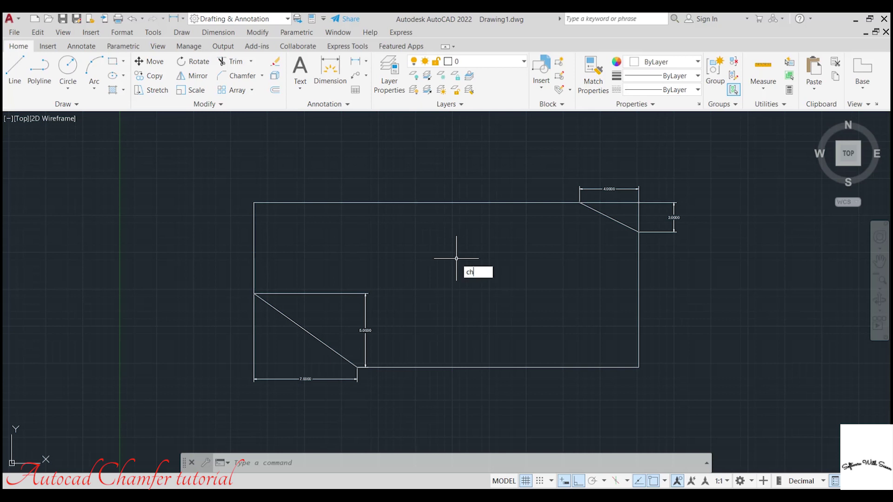
- Chamfer the bottom-right corner by length 5 at 45° using the bottom and right edges
{"action": "type", "text": "a"}
{"action": "key", "text": "Return"}
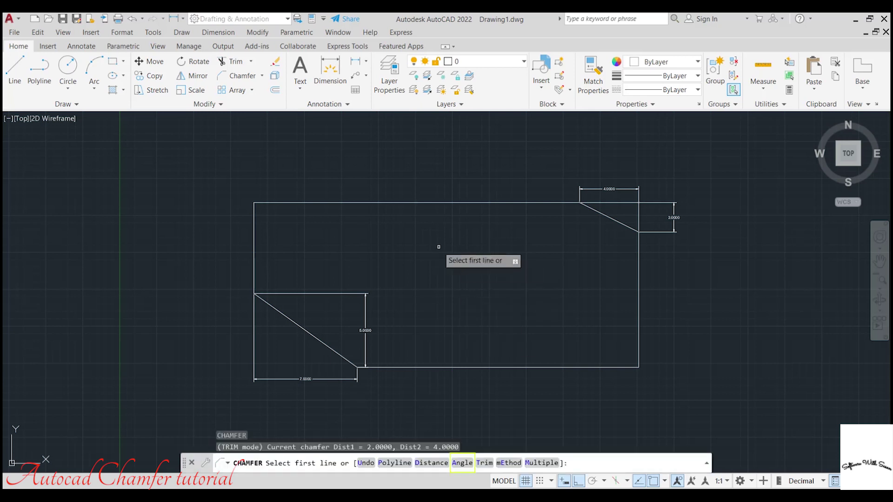
{"action": "left_click", "coordinate": [462, 463]}
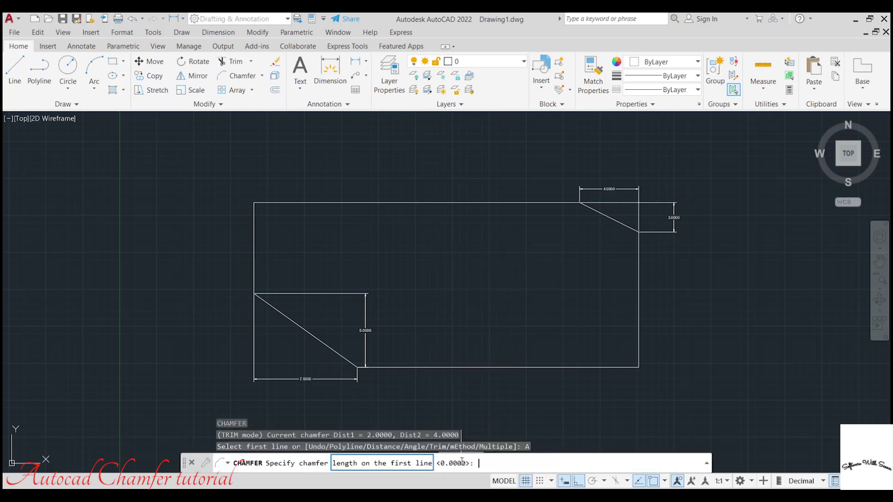
{"action": "type", "text": "5"}
{"action": "key", "text": "Return"}
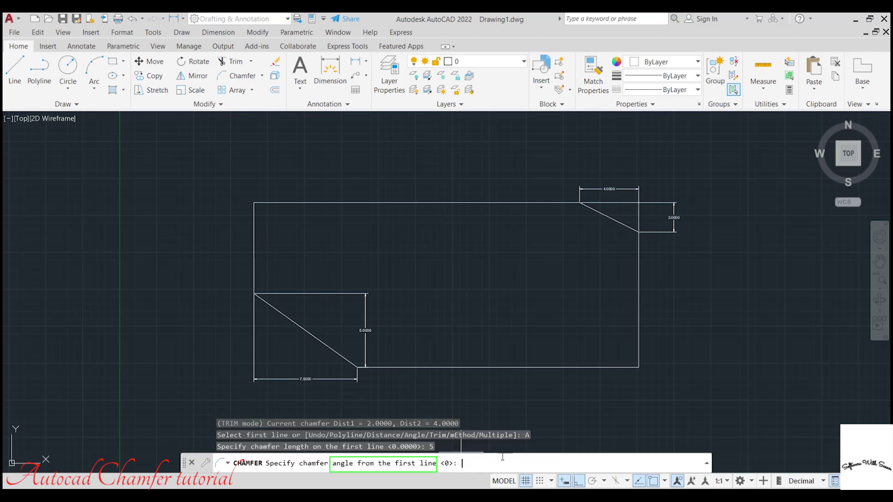
{"action": "type", "text": "45"}
{"action": "key", "text": "Return"}
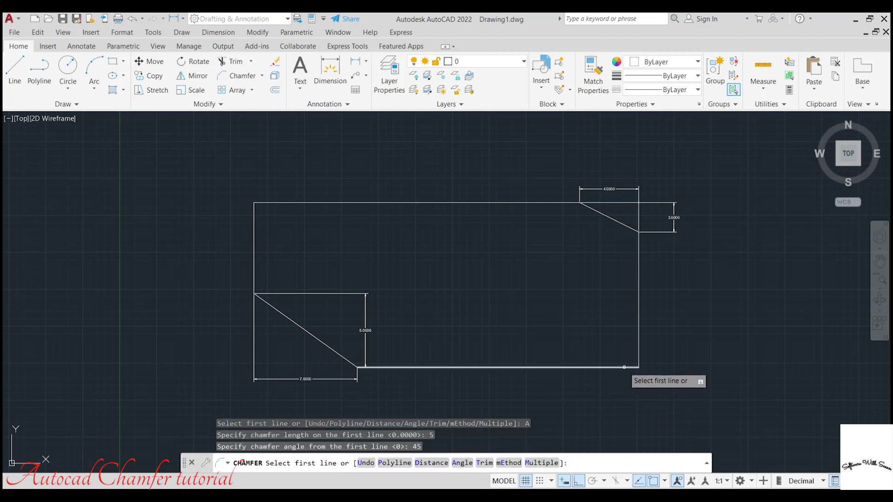
{"action": "left_click", "coordinate": [623, 368]}
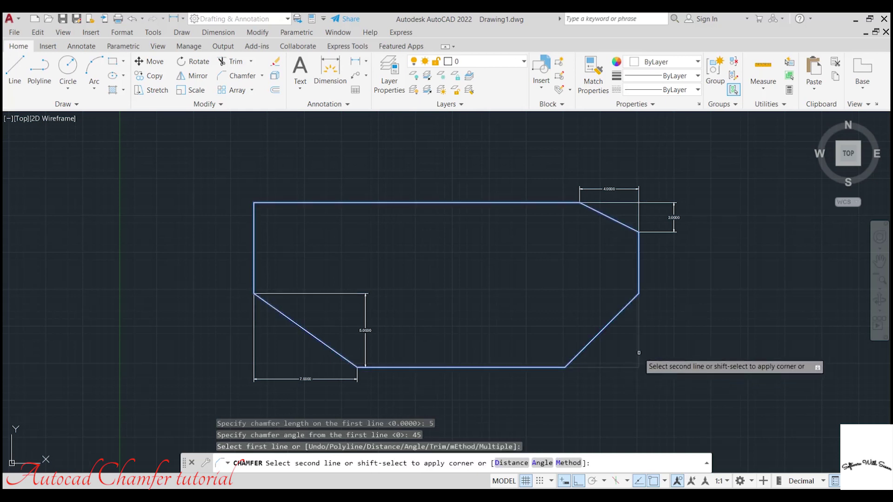
{"action": "left_click", "coordinate": [639, 353]}
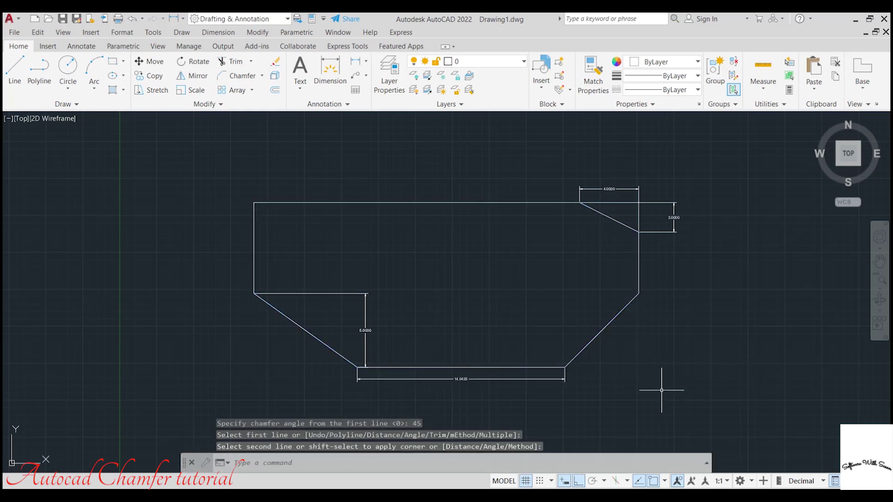
{"action": "left_click", "coordinate": [462, 379]}
- Delete the 7.0000, 5.0000, 2.0000 and 4.0000 dimensions one by one
{"action": "key", "text": "Delete"}
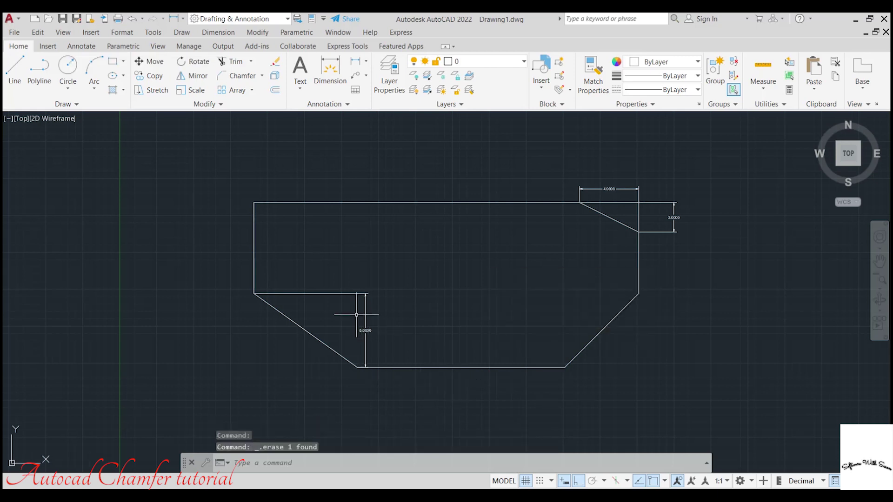
{"action": "left_click", "coordinate": [365, 331]}
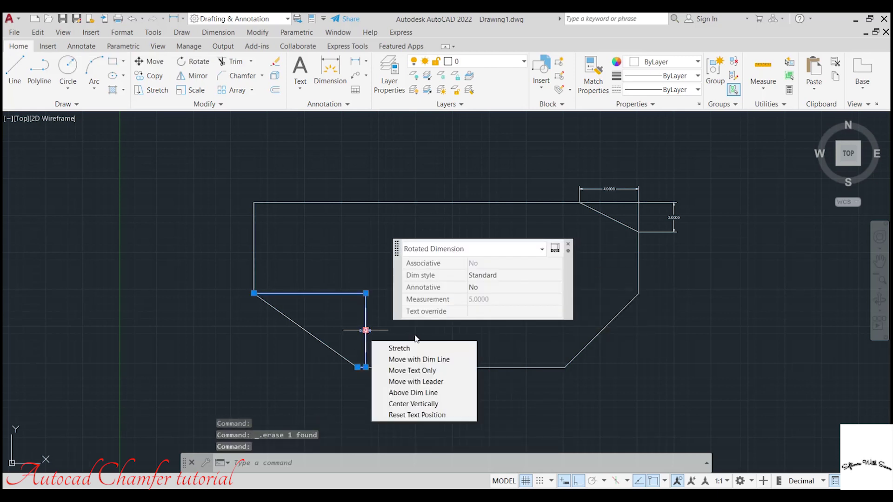
{"action": "key", "text": "Delete"}
{"action": "left_click", "coordinate": [673, 218]}
{"action": "key", "text": "Delete"}
{"action": "left_click", "coordinate": [609, 188]}
{"action": "key", "text": "Delete"}
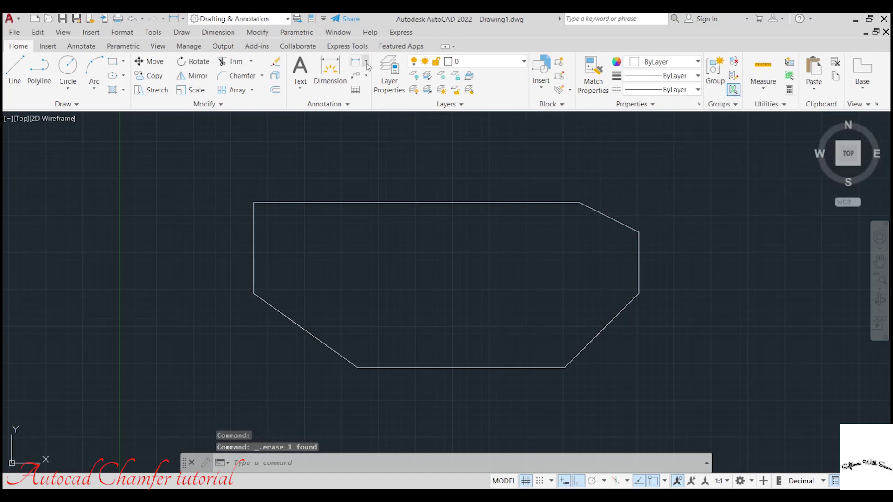
{"action": "left_click", "coordinate": [366, 62]}
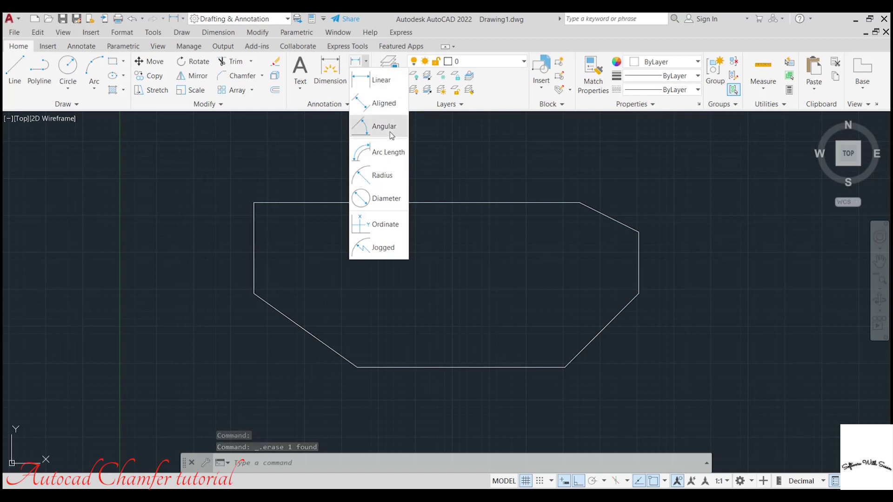
- Place a 5.0000 vertical dimension between the ends of the bottom-right chamfer
{"action": "left_click", "coordinate": [384, 126]}
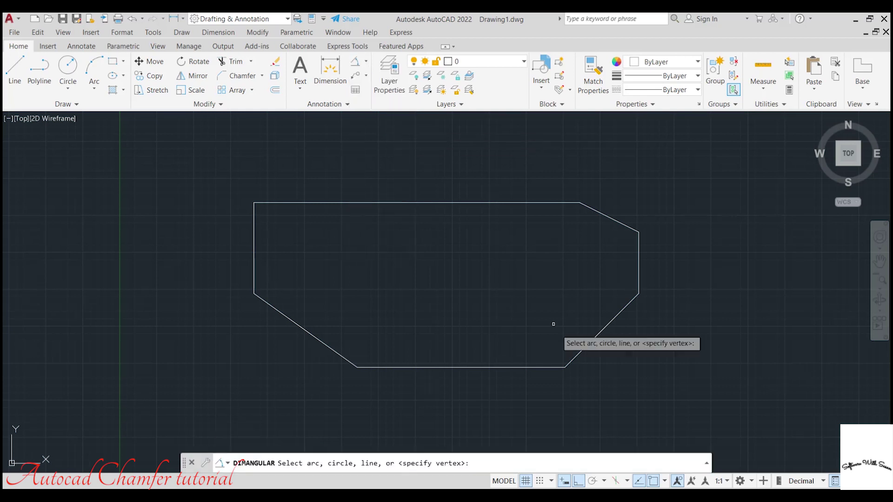
{"action": "left_click", "coordinate": [569, 363]}
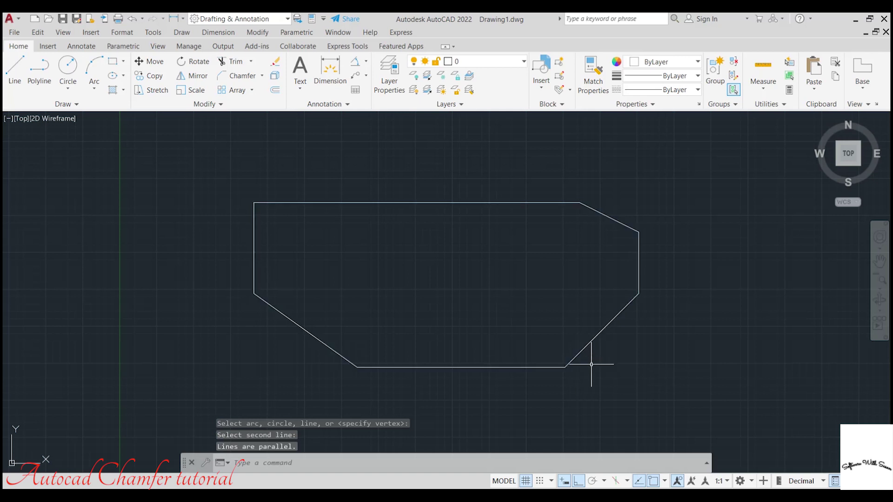
{"action": "left_click", "coordinate": [330, 69]}
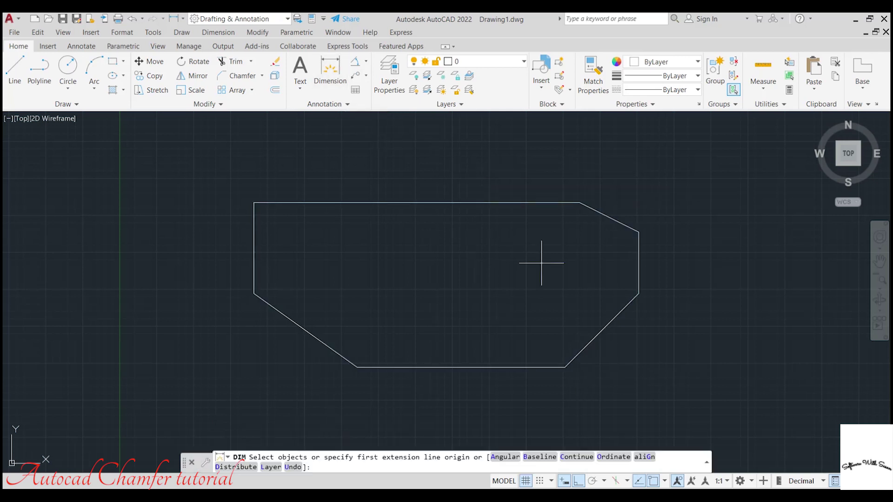
{"action": "left_click", "coordinate": [638, 294]}
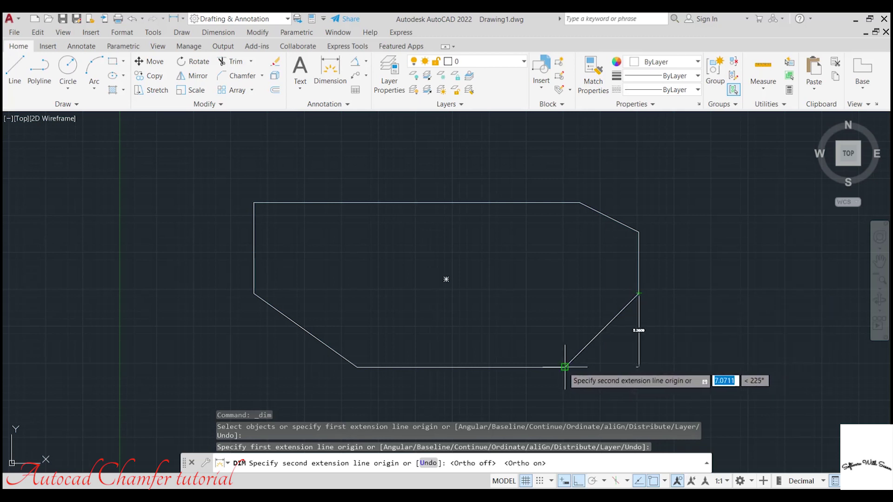
{"action": "left_click", "coordinate": [564, 368]}
{"action": "scroll", "coordinate": [561, 320], "scroll_direction": "down", "scroll_amount": 4}
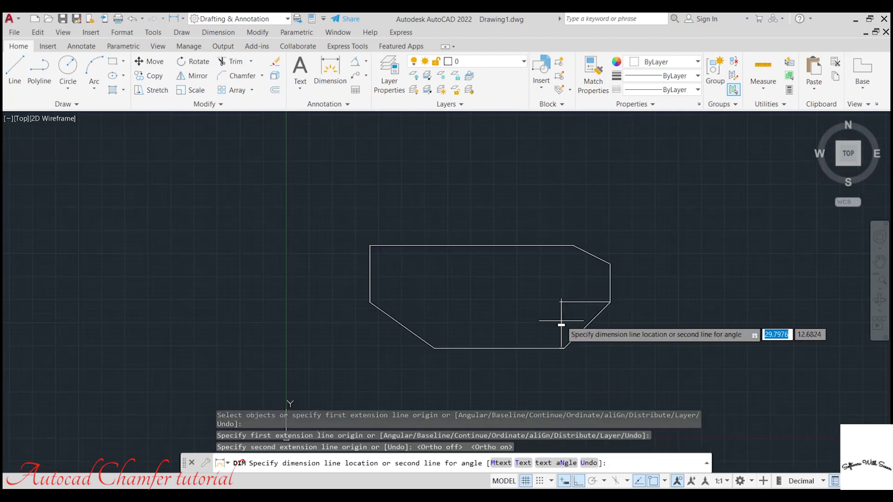
{"action": "scroll", "coordinate": [559, 320], "scroll_direction": "up", "scroll_amount": 4}
{"action": "scroll", "coordinate": [556, 320], "scroll_direction": "up", "scroll_amount": 2}
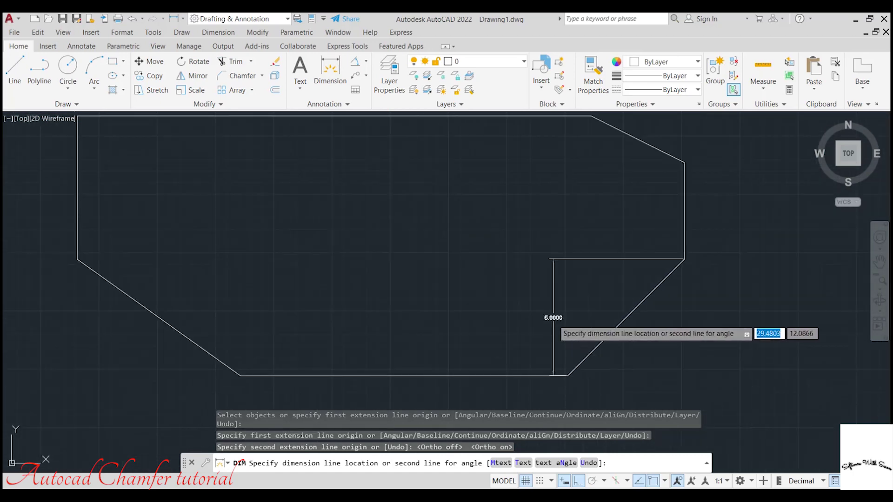
{"action": "left_click", "coordinate": [509, 317]}
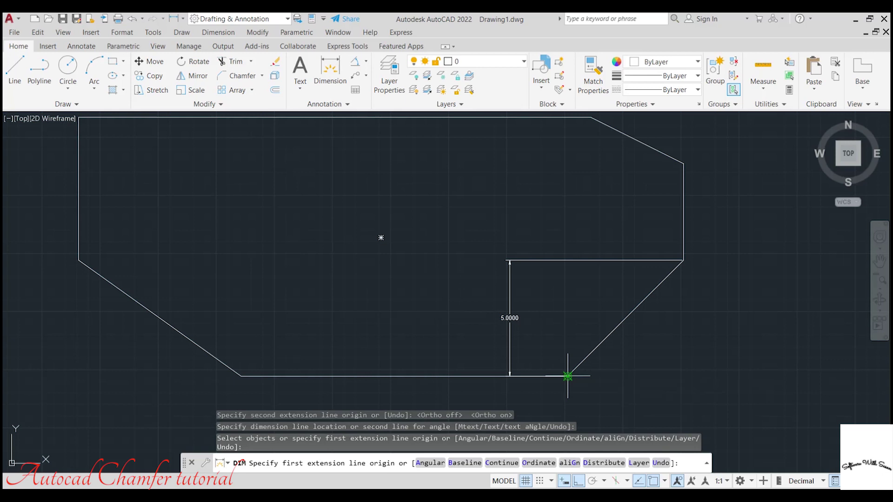
{"action": "left_click", "coordinate": [356, 61]}
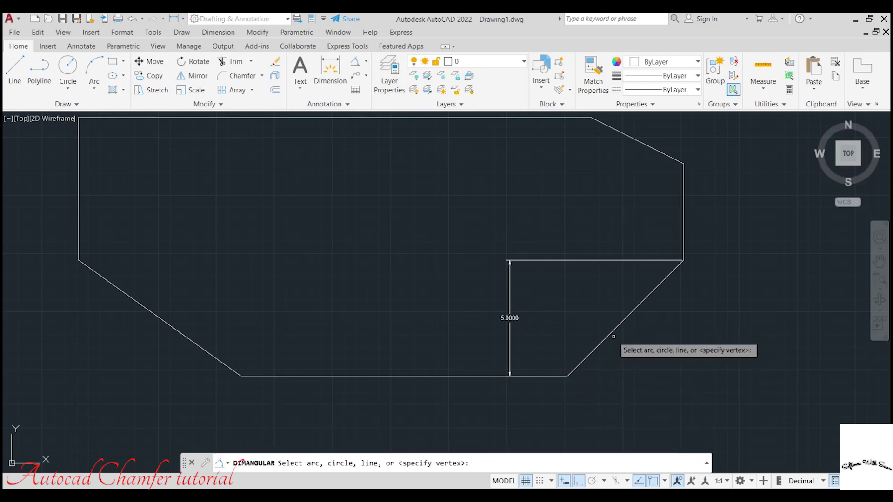
- Add 45° angular dimensions from the chamfer to the right and bottom edges, then window-select the helper lines
{"action": "left_click", "coordinate": [613, 336]}
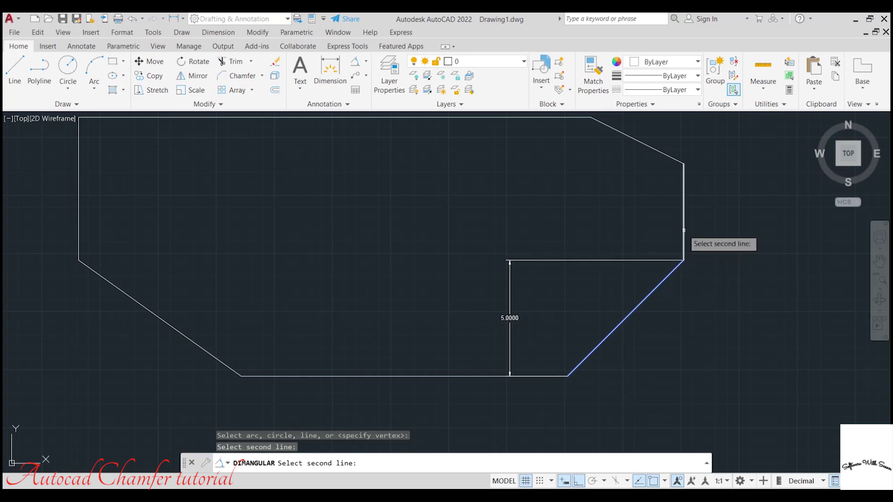
{"action": "left_click", "coordinate": [684, 230]}
{"action": "left_click", "coordinate": [663, 310]}
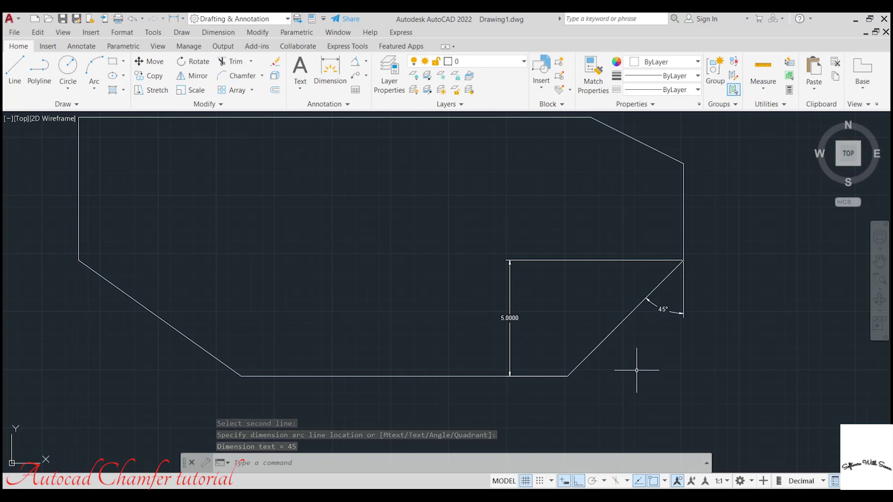
{"action": "left_click", "coordinate": [355, 61]}
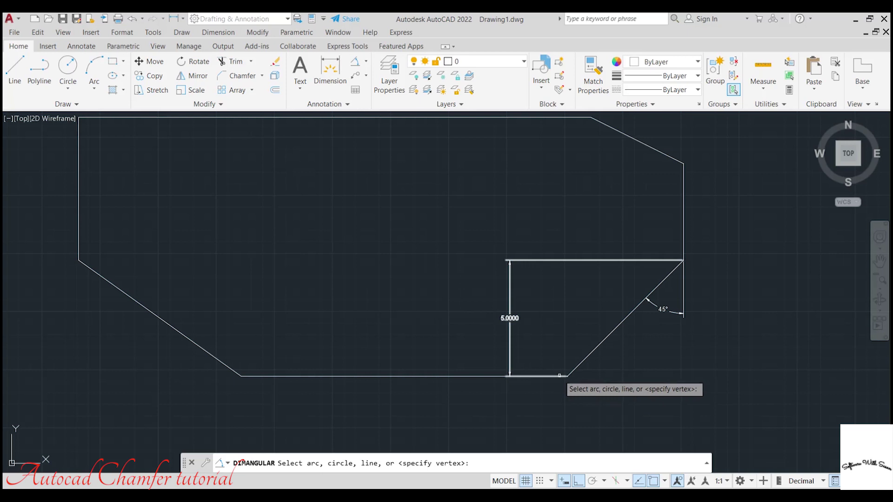
{"action": "left_click", "coordinate": [581, 360]}
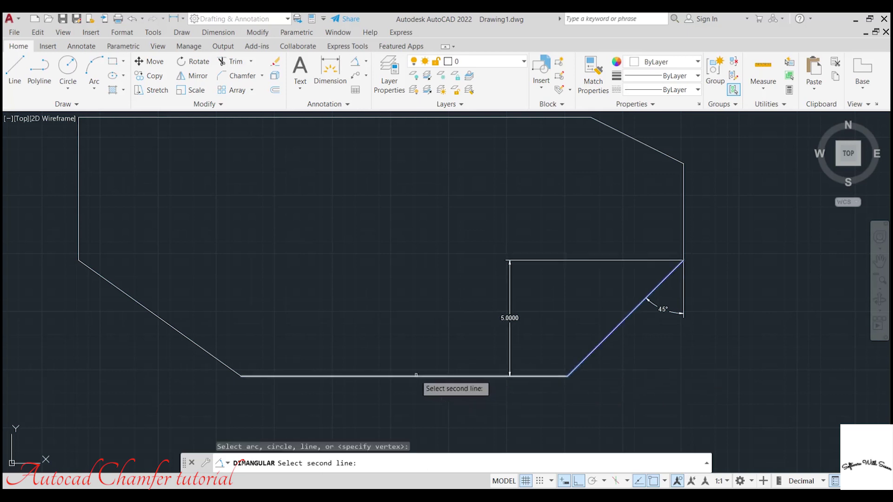
{"action": "left_click", "coordinate": [420, 377]}
{"action": "left_click", "coordinate": [624, 356]}
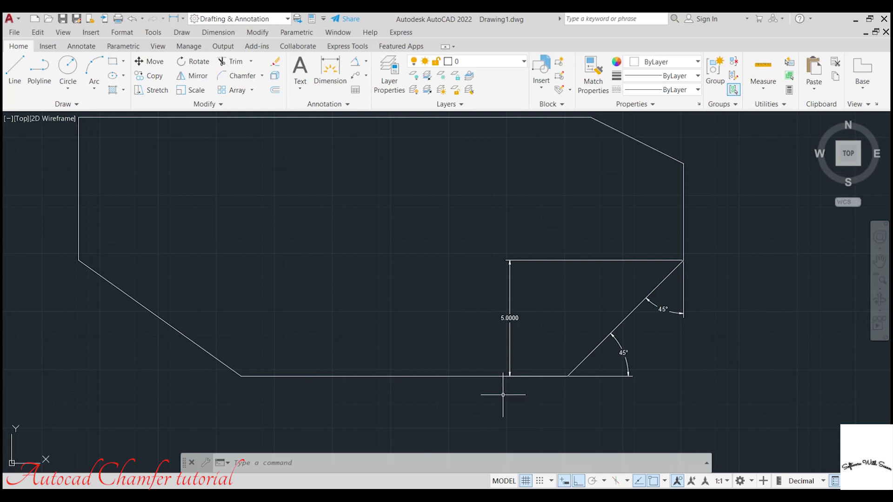
{"action": "left_click", "coordinate": [458, 406]}
{"action": "left_click", "coordinate": [748, 230]}
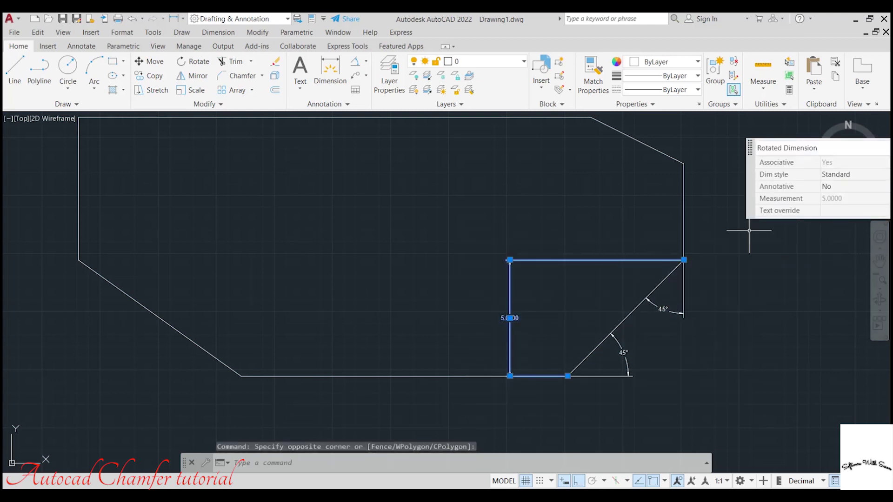
- Delete the helper lines, the 5.0000 dimension and both 45° angular dimensions
{"action": "key", "text": "Delete"}
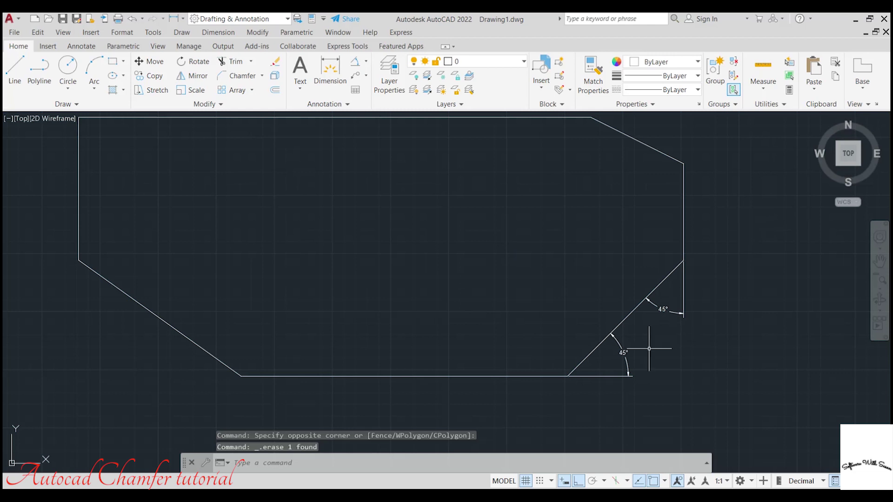
{"action": "left_click", "coordinate": [542, 395]}
{"action": "left_click", "coordinate": [716, 241]}
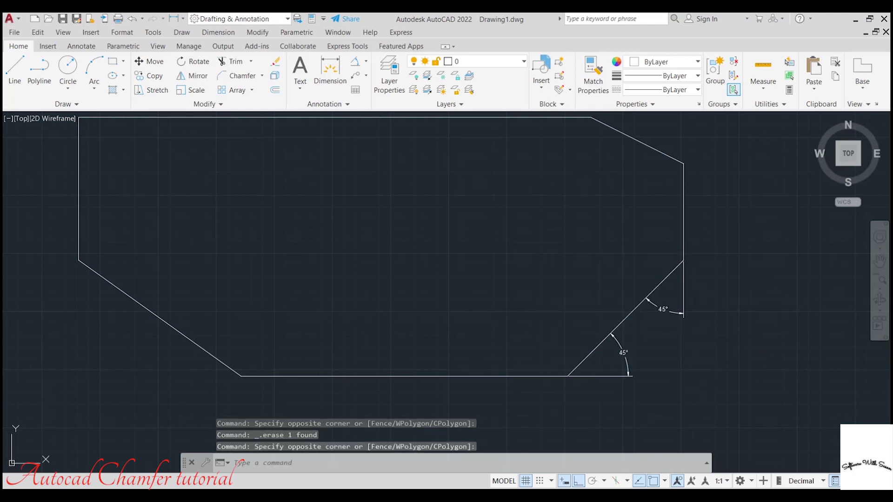
{"action": "left_click", "coordinate": [660, 309]}
{"action": "left_click", "coordinate": [649, 344]}
{"action": "left_click", "coordinate": [657, 336]}
{"action": "key", "text": "Delete"}
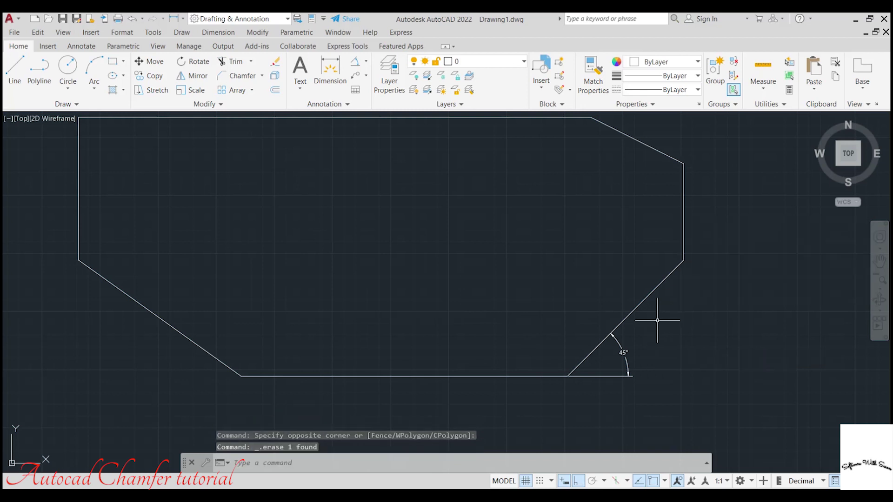
{"action": "key", "text": "Delete"}
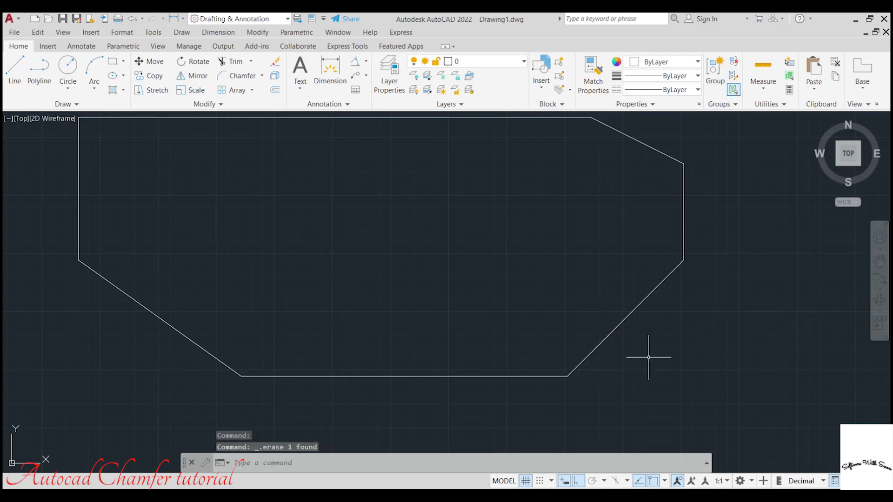
- Crossing-select the chamfered outline and erase it, leaving the drawing empty
{"action": "left_click", "coordinate": [884, 281]}
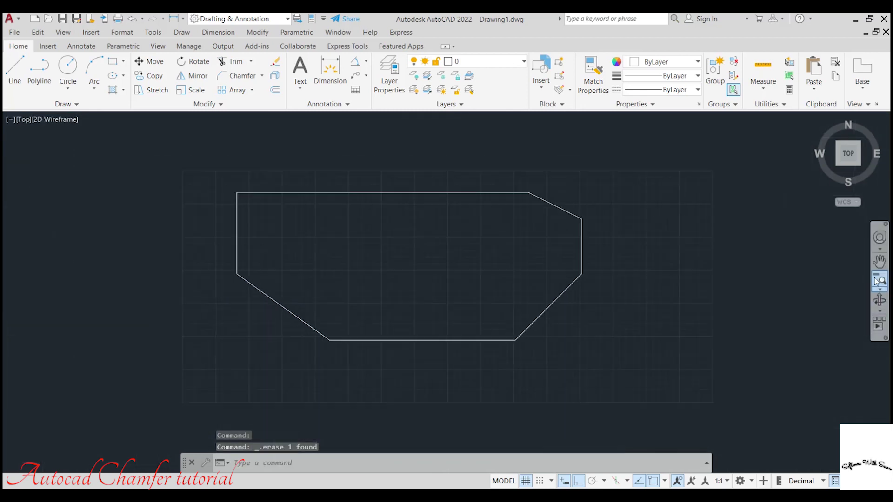
{"action": "key", "text": "ctrl+z"}
{"action": "left_click", "coordinate": [594, 339]}
{"action": "key", "text": "ctrl+z"}
{"action": "key", "text": "ctrl+z"}
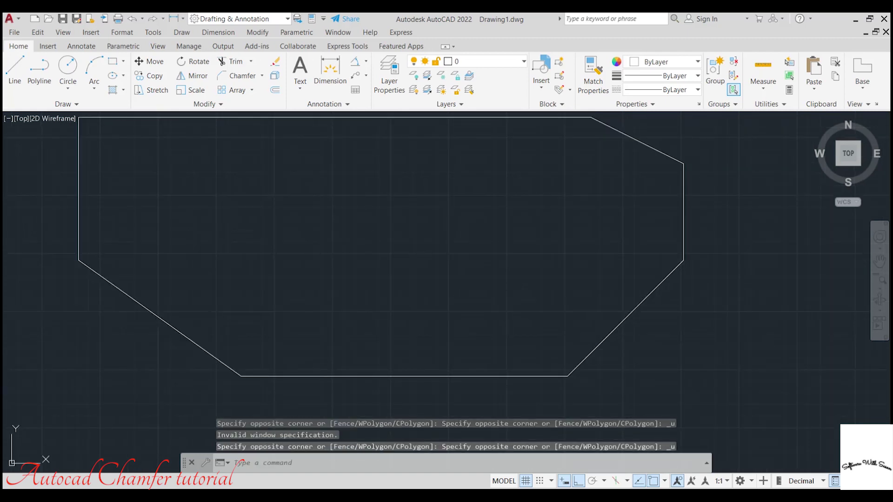
{"action": "key", "text": "Escape"}
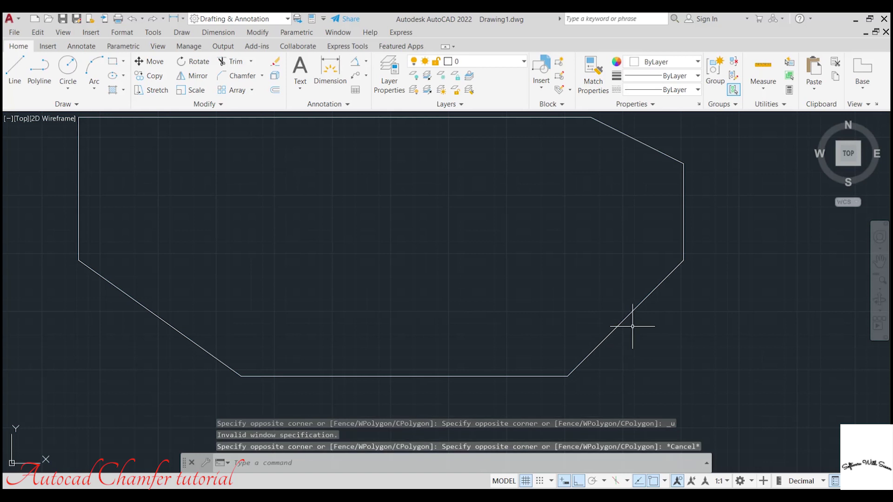
{"action": "key", "text": "Escape"}
{"action": "key", "text": "Escape"}
{"action": "scroll", "coordinate": [684, 279], "scroll_direction": "down", "scroll_amount": 4}
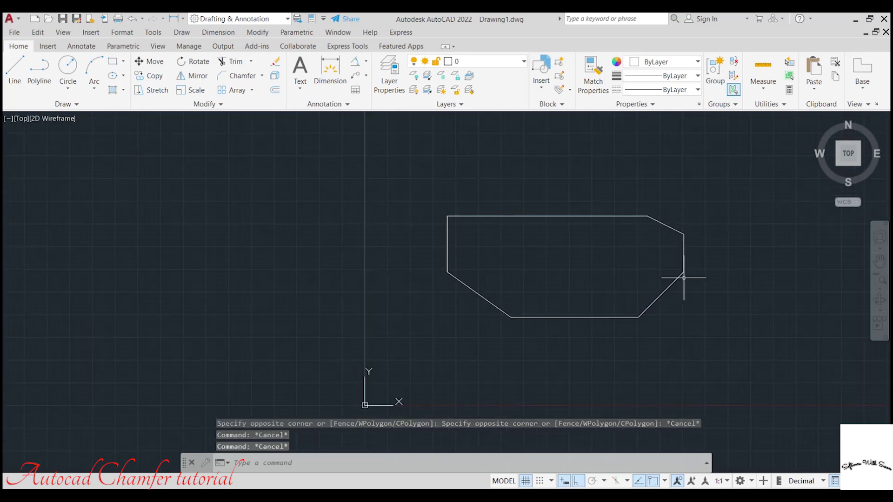
{"action": "left_click", "coordinate": [697, 204]}
{"action": "left_click", "coordinate": [483, 365]}
{"action": "key", "text": "Delete"}
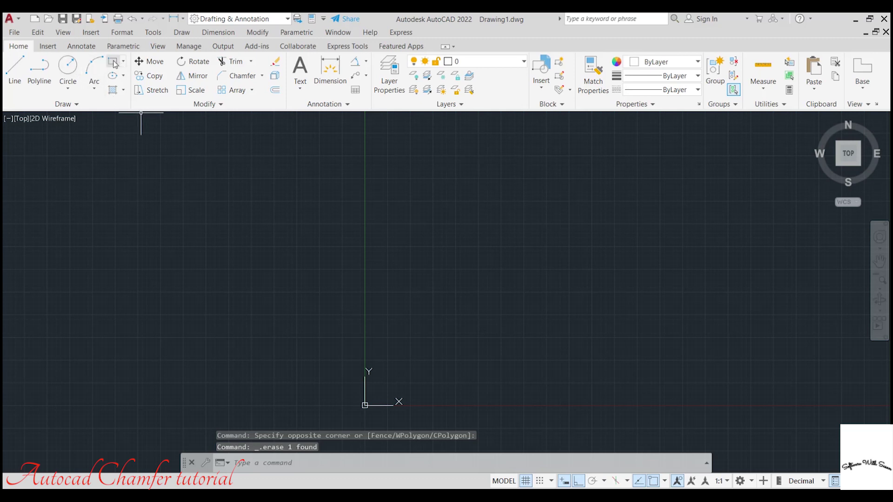
- Draw a plain rectangle from two opposite corners, then start the Chamfer command
{"action": "left_click", "coordinate": [113, 62]}
{"action": "left_click", "coordinate": [292, 200]}
{"action": "left_click", "coordinate": [570, 313]}
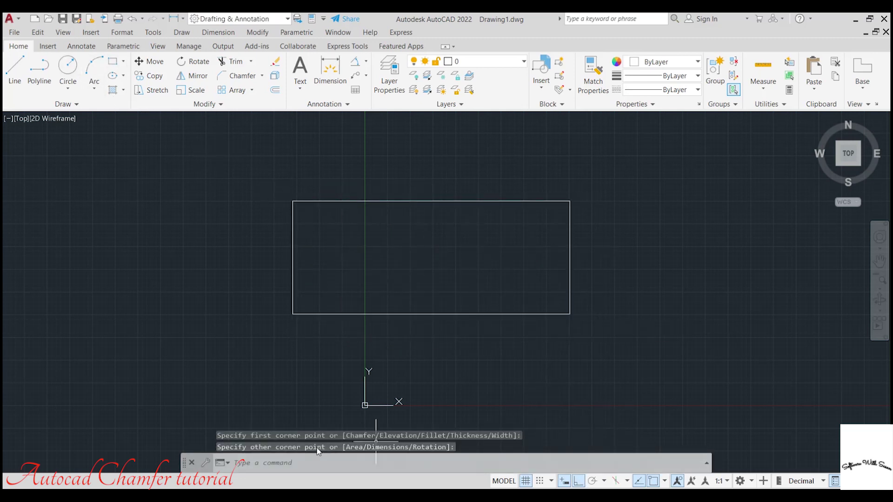
{"action": "left_click", "coordinate": [237, 75]}
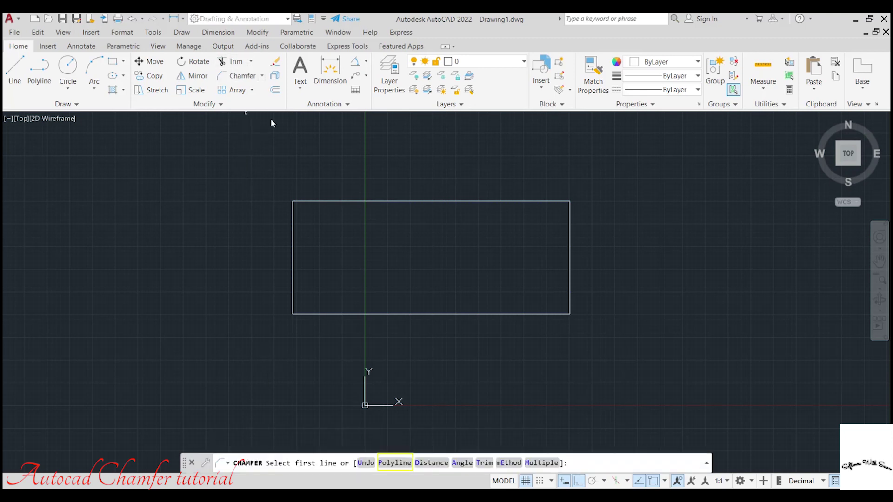
- Chamfer all four rectangle corners as one polyline at distances 2 and 4, then undo it
{"action": "left_click", "coordinate": [393, 462]}
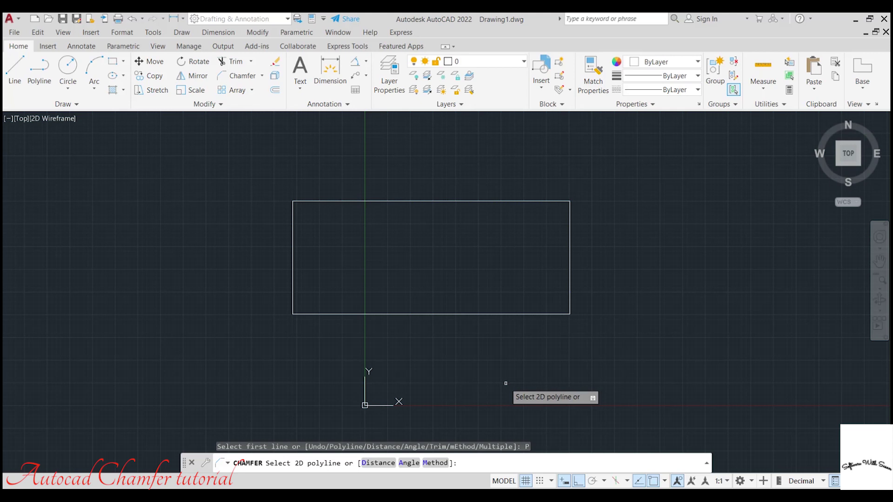
{"action": "left_click", "coordinate": [376, 462]}
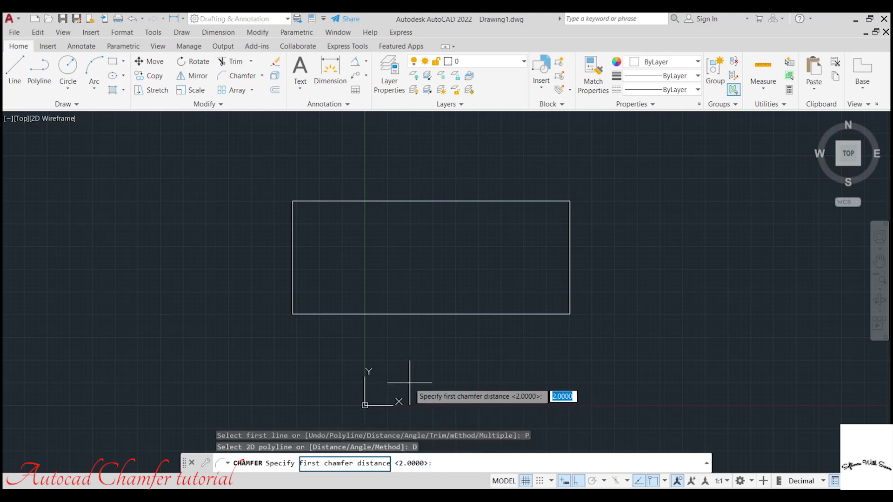
{"action": "type", "text": "2"}
{"action": "key", "text": "Return"}
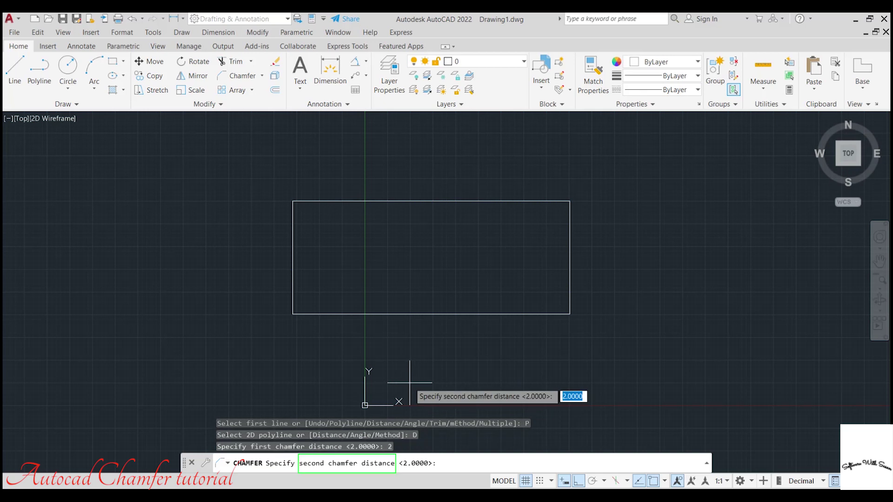
{"action": "type", "text": "4"}
{"action": "key", "text": "Return"}
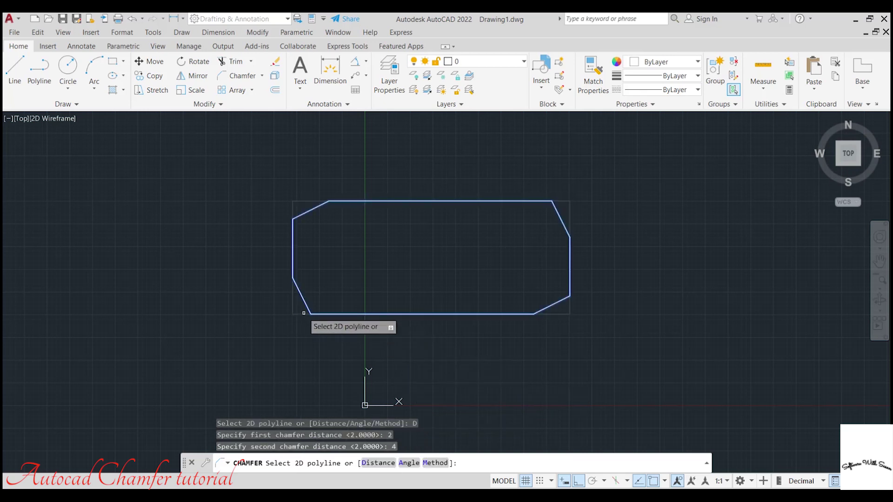
{"action": "left_click", "coordinate": [294, 238]}
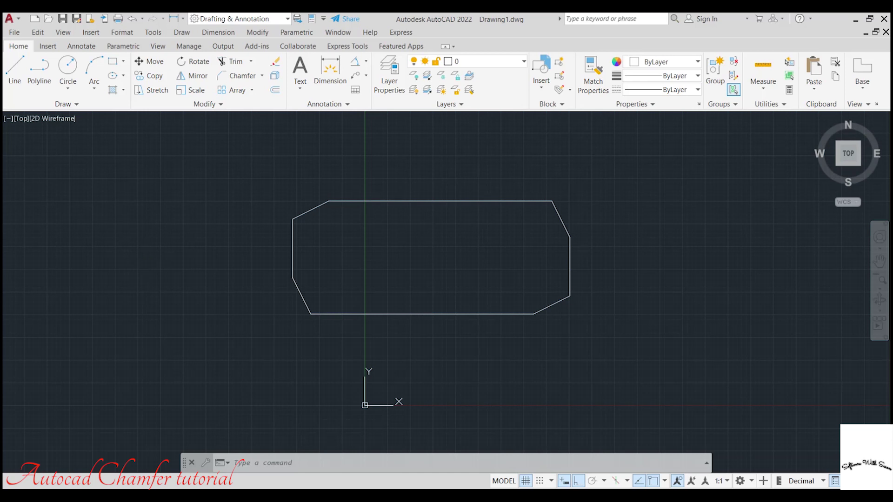
{"action": "key", "text": "ctrl+z"}
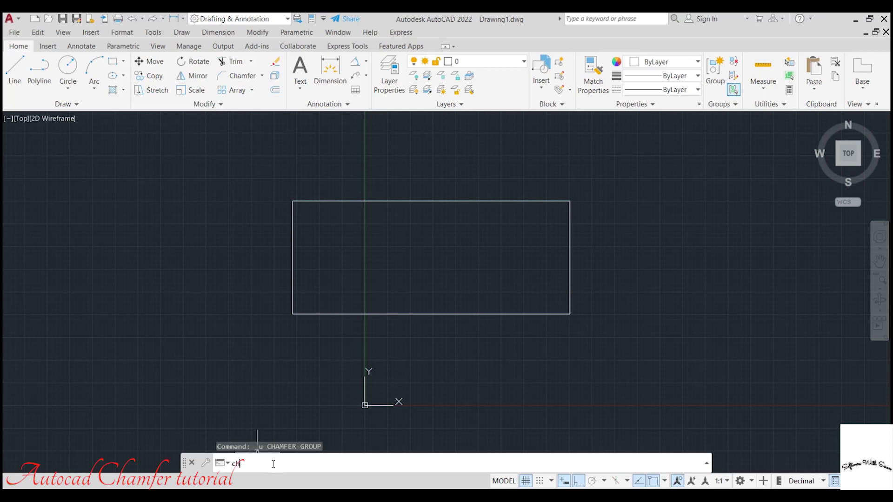
- Add an untrimmed 2-by-3 chamfer across the lower-left corner, picking the bottom then left edge
{"action": "key", "text": "Return"}
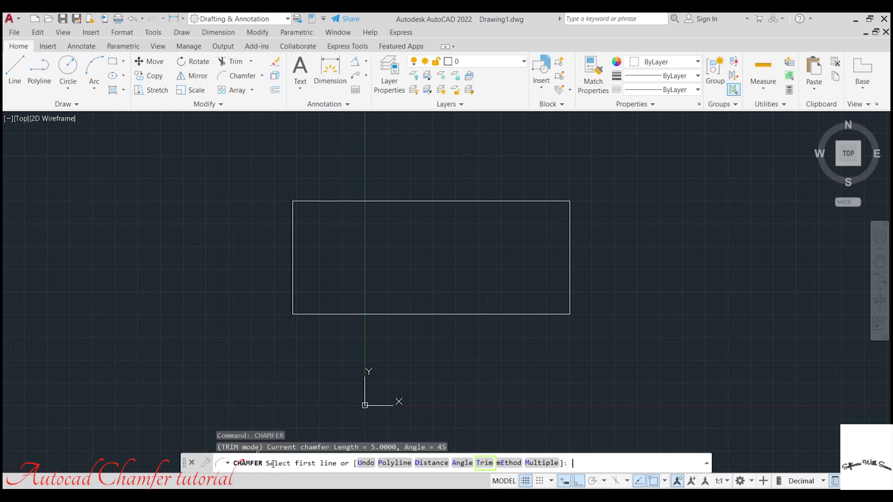
{"action": "left_click", "coordinate": [484, 463]}
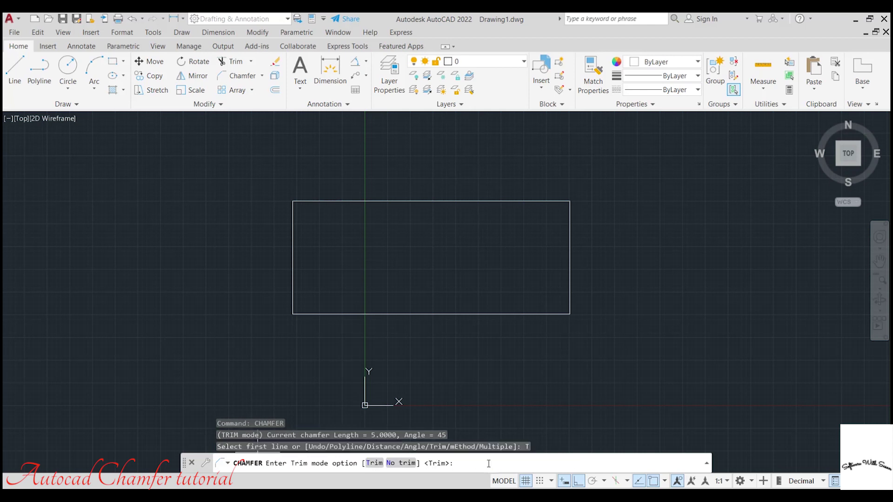
{"action": "left_click", "coordinate": [399, 463]}
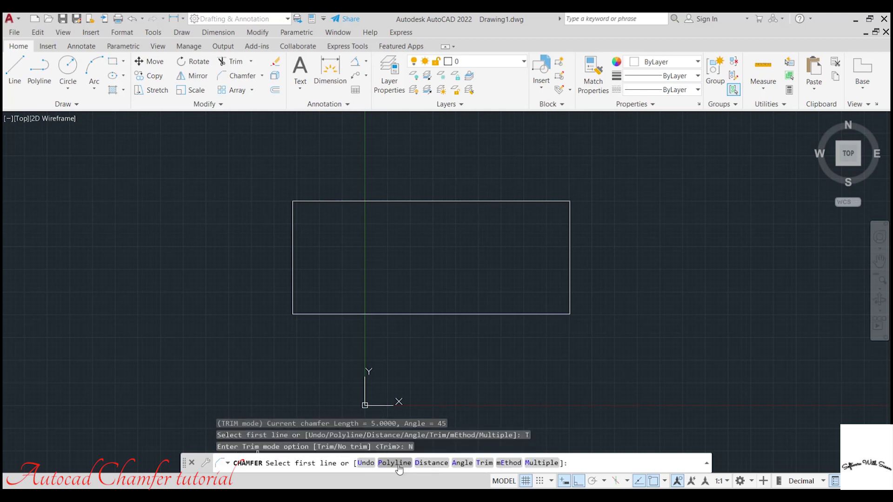
{"action": "left_click", "coordinate": [431, 463]}
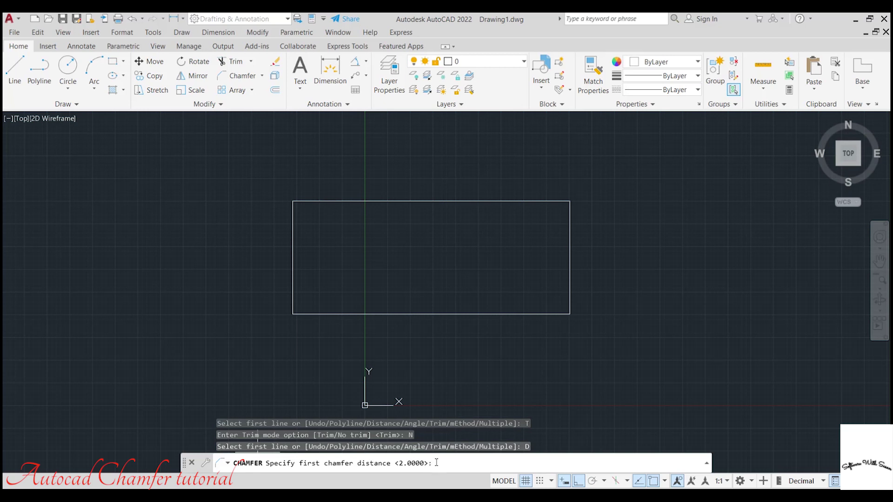
{"action": "type", "text": "2"}
{"action": "key", "text": "Return"}
{"action": "key", "text": "Return"}
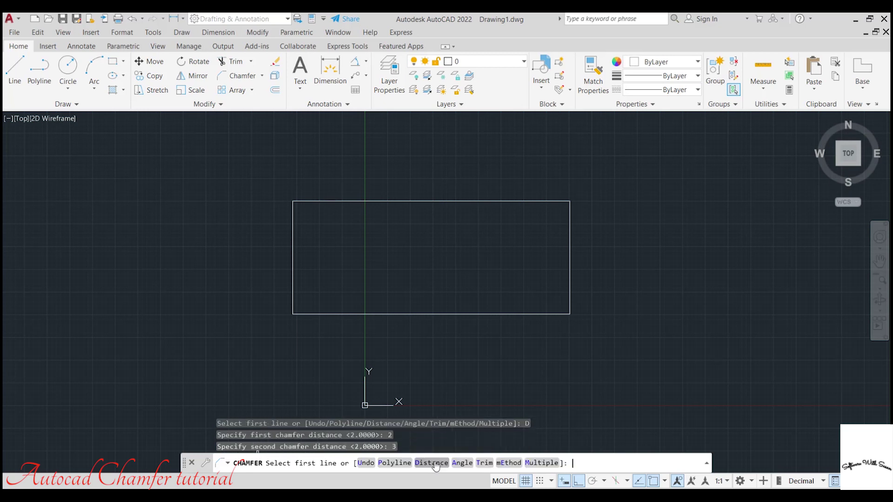
{"action": "left_click", "coordinate": [320, 313]}
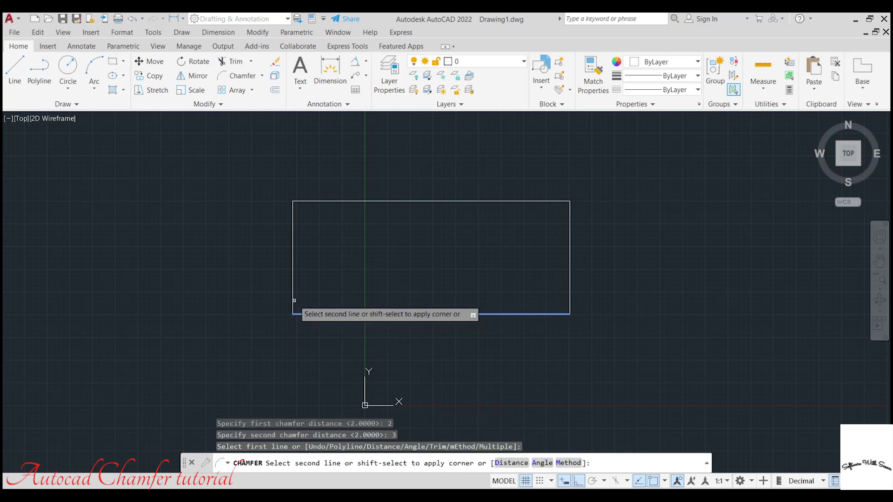
{"action": "left_click", "coordinate": [293, 302]}
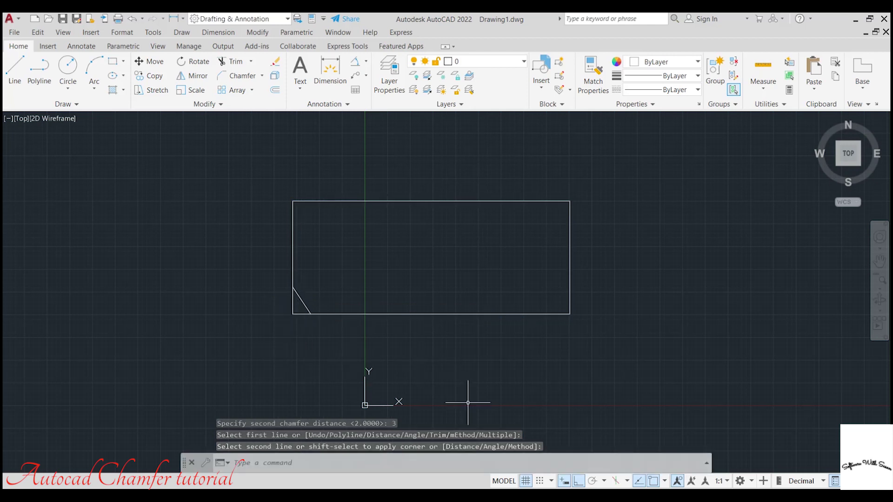
- Retype the CHAMFER command to run it again
{"action": "left_click", "coordinate": [328, 462]}
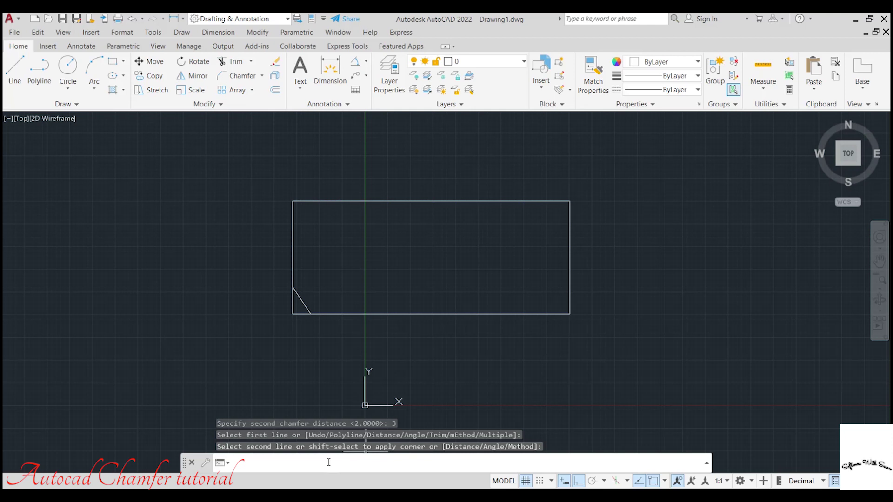
{"action": "type", "text": "chamfer"}
{"action": "key", "text": "Return"}
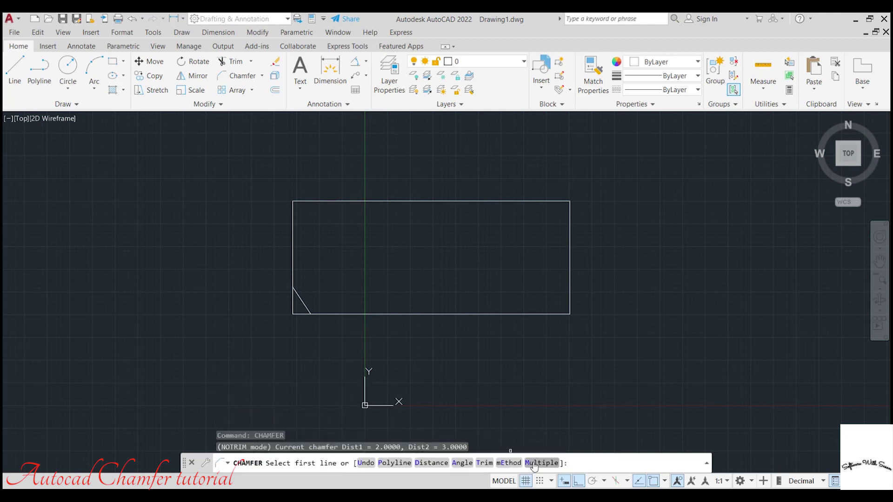
- Chamfer the lower-right corner at distances 2 and 3 in Trim mode, then undo the chamfers
{"action": "left_click", "coordinate": [483, 463]}
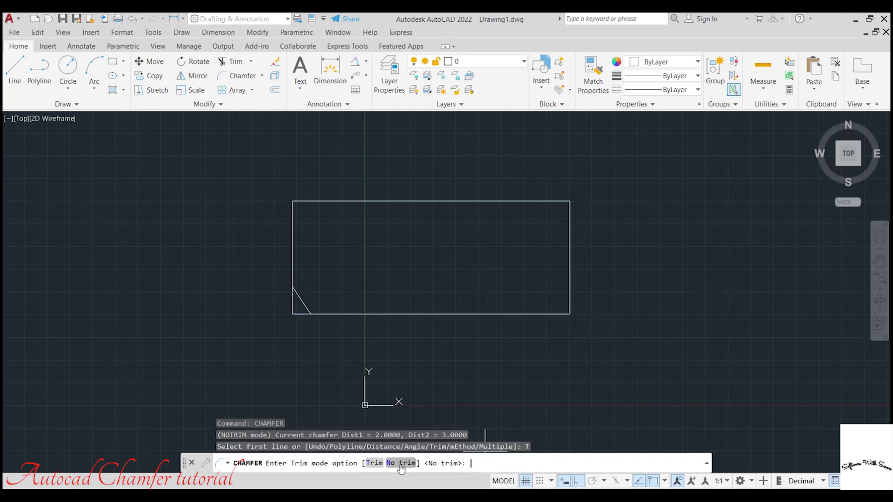
{"action": "left_click", "coordinate": [378, 465]}
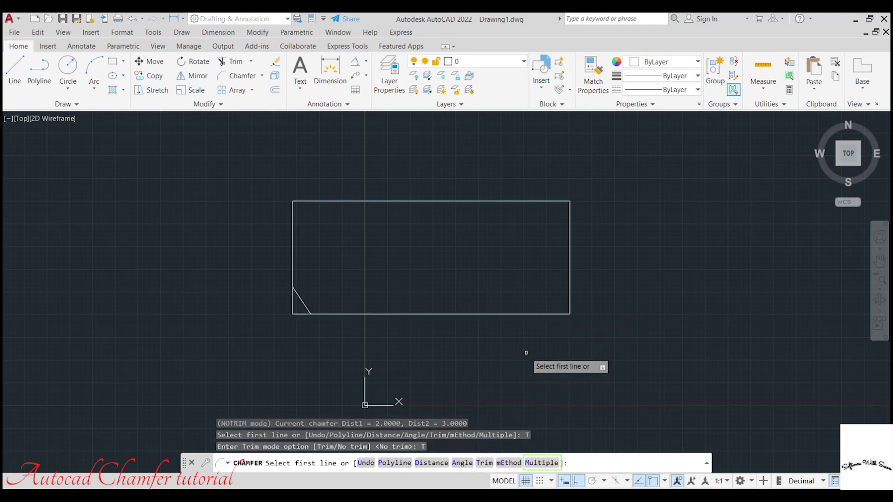
{"action": "left_click", "coordinate": [546, 315]}
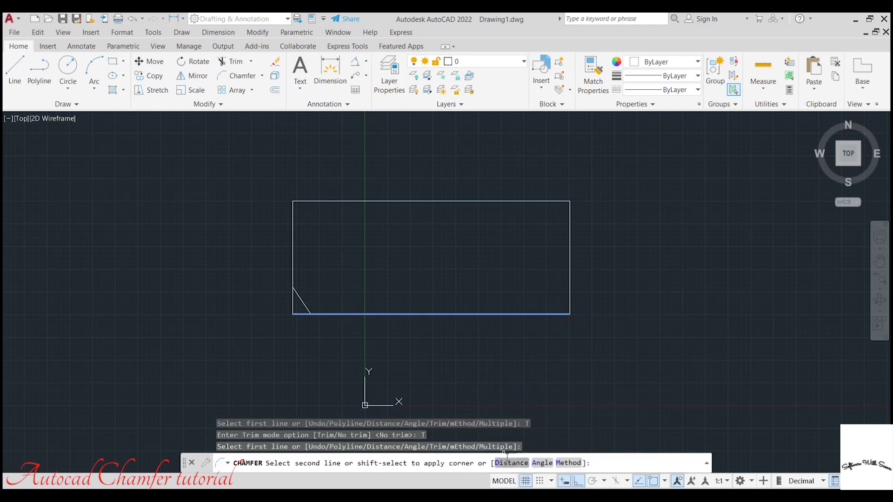
{"action": "left_click", "coordinate": [505, 464]}
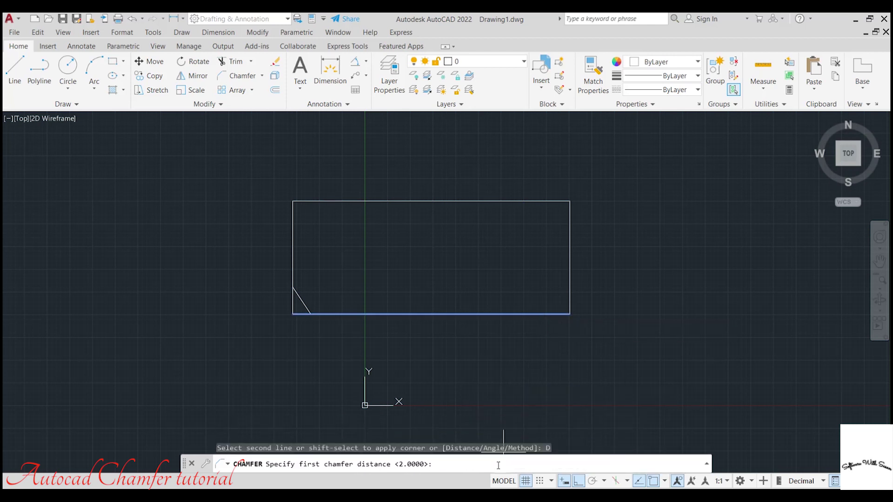
{"action": "type", "text": "2"}
{"action": "key", "text": "Return"}
{"action": "type", "text": "3"}
{"action": "key", "text": "Return"}
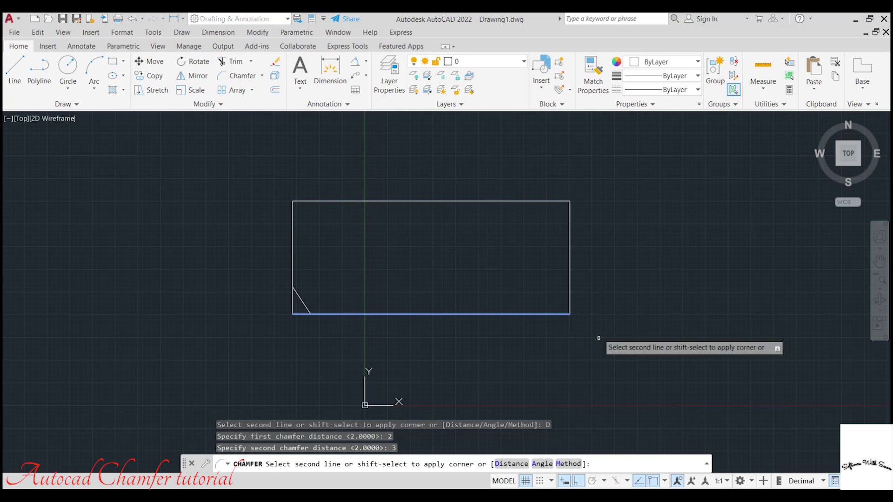
{"action": "left_click", "coordinate": [568, 299]}
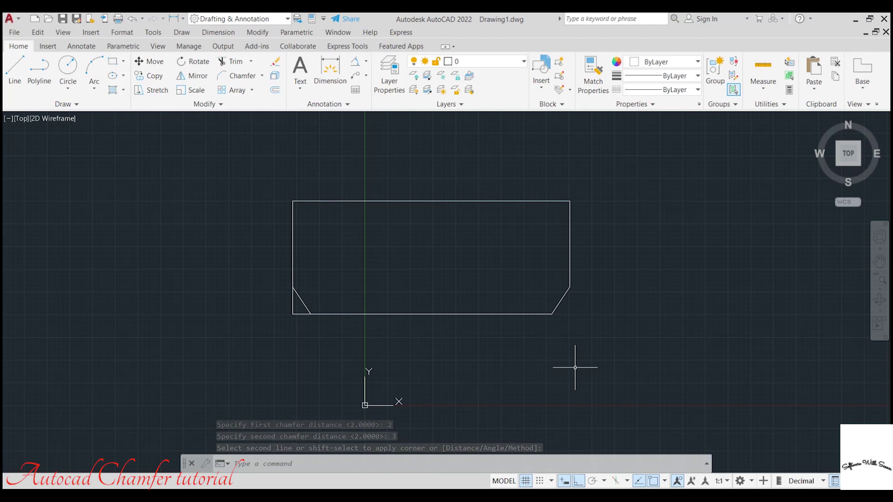
{"action": "key", "text": "ctrl+z"}
{"action": "key", "text": "ctrl+z"}
{"action": "type", "text": "CHA"}
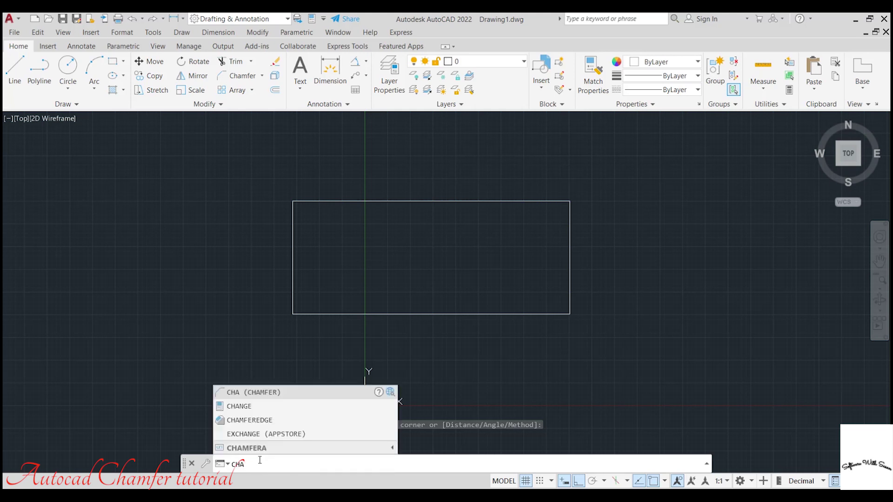
- Run CHAMFER in Multiple mode with distances 2 and 3
{"action": "key", "text": "Return"}
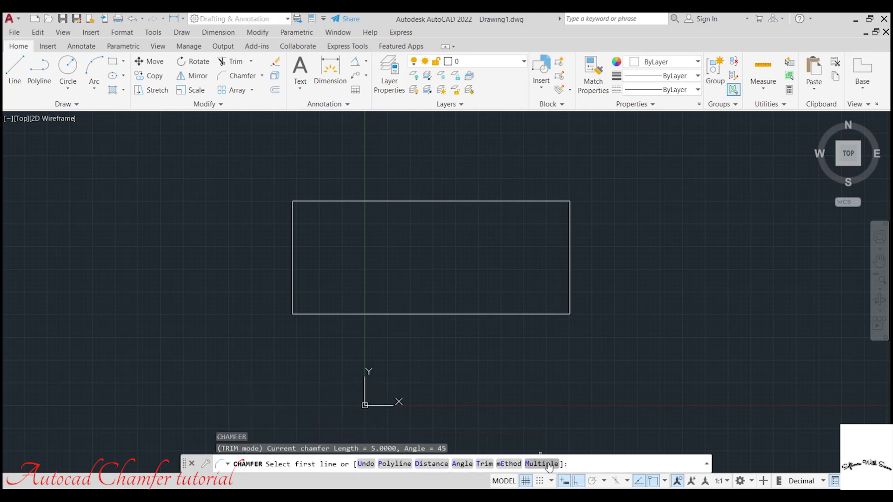
{"action": "left_click", "coordinate": [540, 463]}
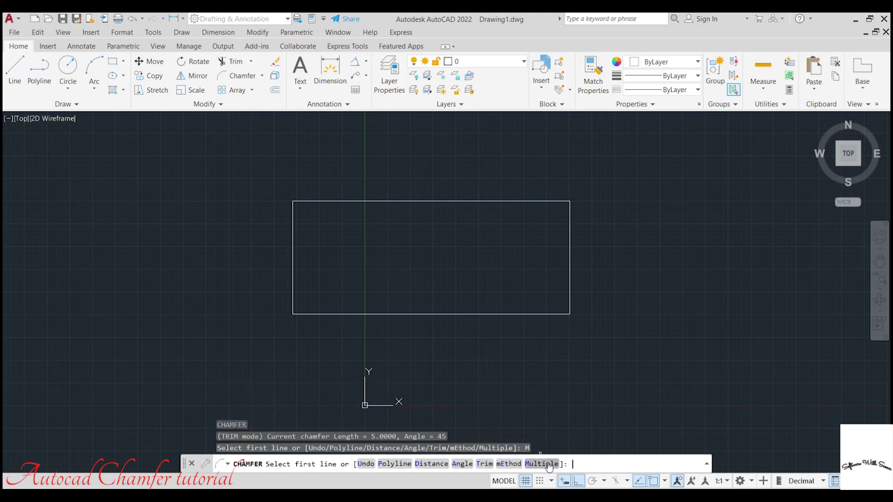
{"action": "left_click", "coordinate": [422, 463]}
{"action": "key", "text": "Return"}
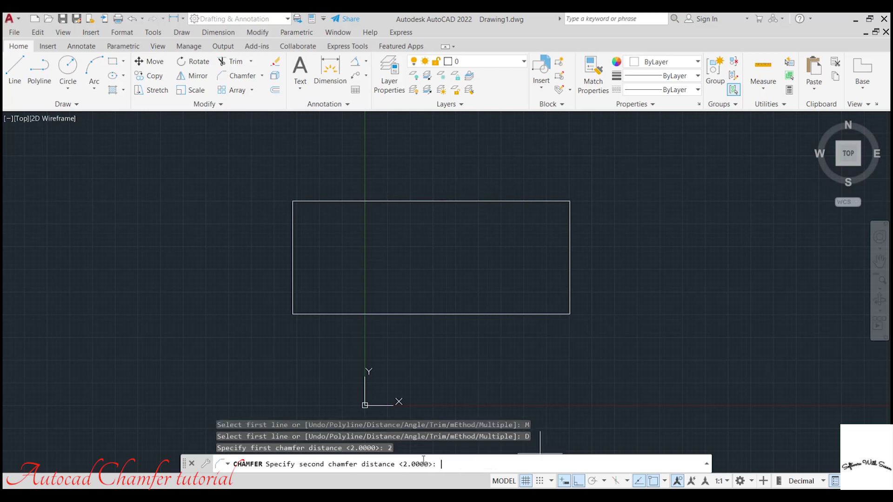
{"action": "type", "text": "3"}
{"action": "key", "text": "Return"}
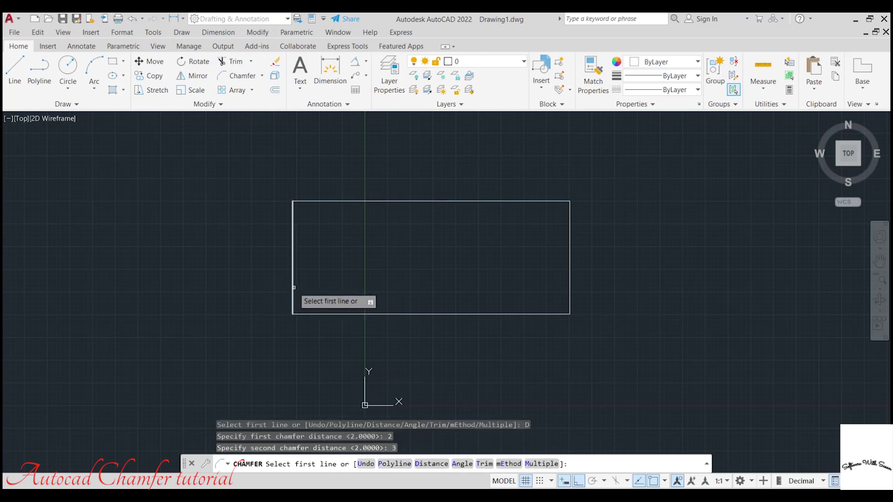
- Chamfer the lower-left, lower-right and upper-right corners by picking each edge pair, then end the command
{"action": "left_click", "coordinate": [290, 287]}
{"action": "left_click", "coordinate": [292, 288]}
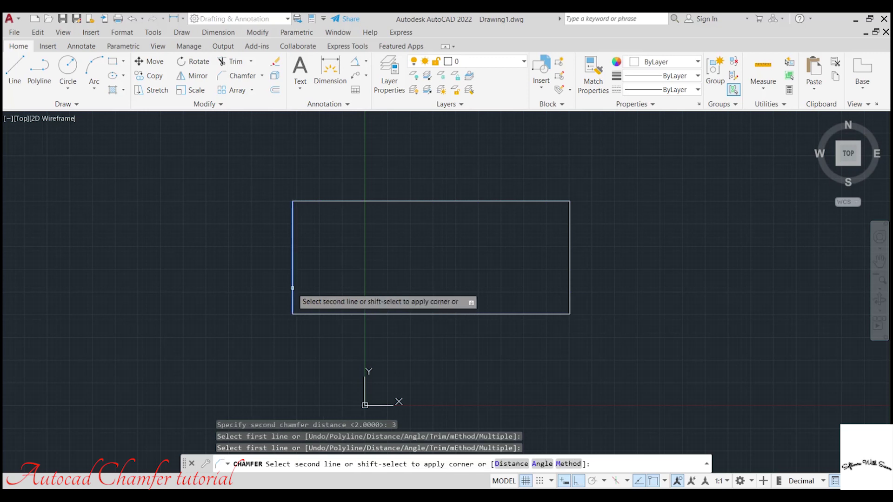
{"action": "left_click", "coordinate": [313, 314]}
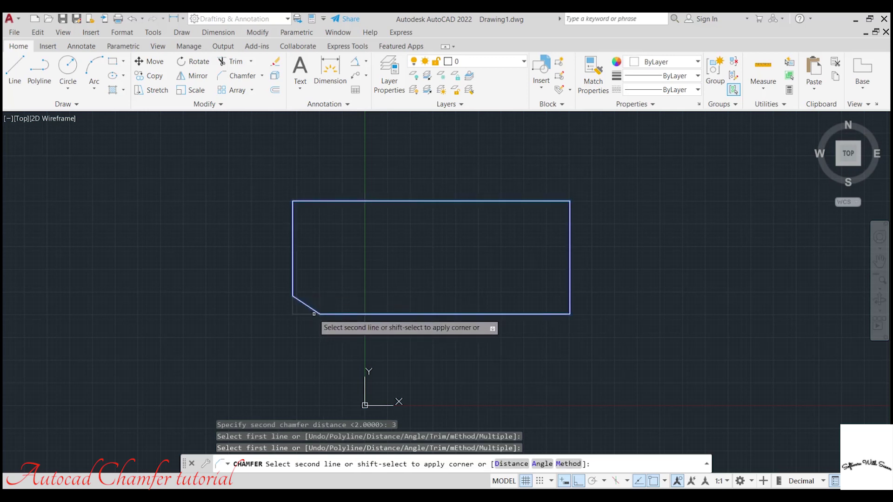
{"action": "left_click", "coordinate": [544, 314]}
{"action": "left_click", "coordinate": [568, 290]}
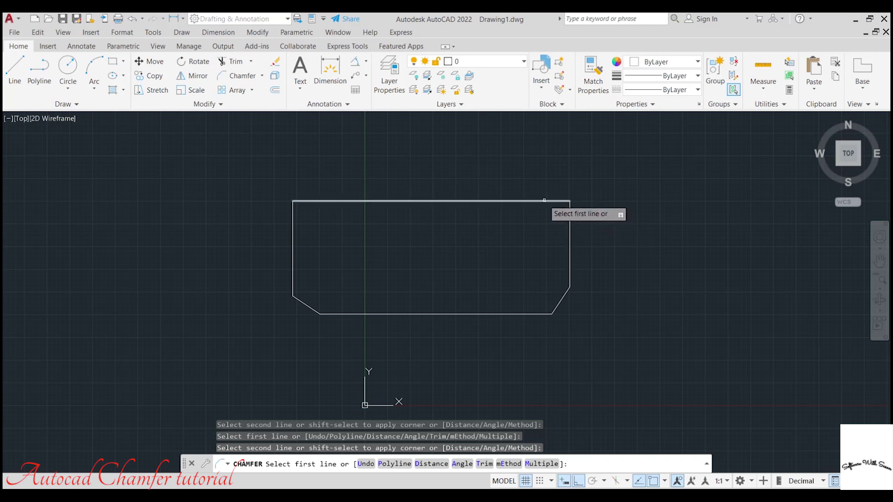
{"action": "left_click", "coordinate": [560, 201]}
{"action": "left_click", "coordinate": [571, 215]}
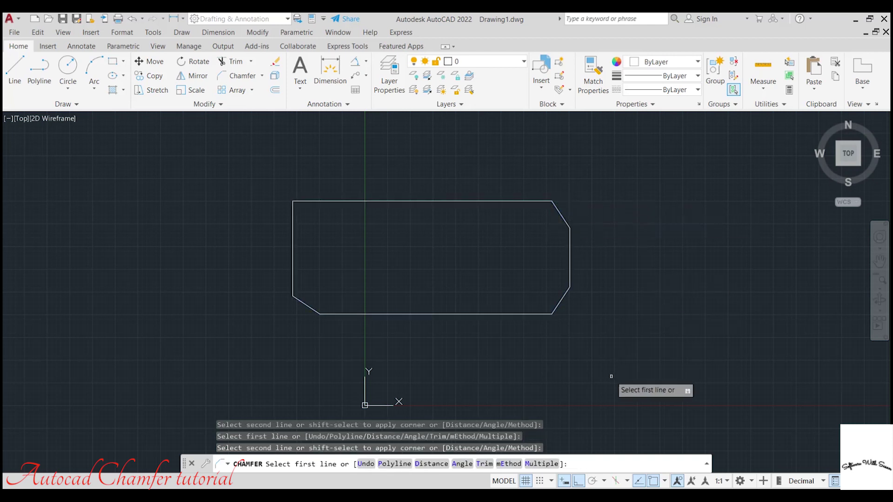
{"action": "key", "text": "Escape"}
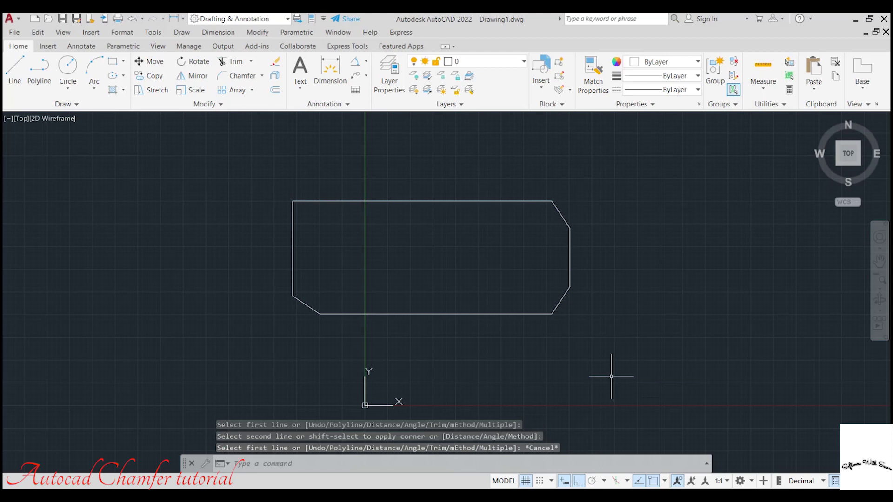